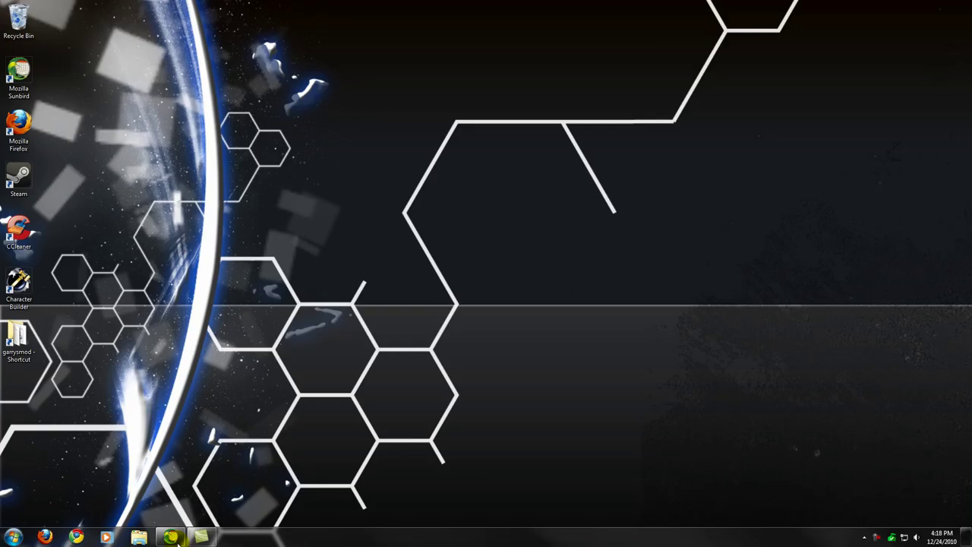
Bring Sunbird back to the School calendar's December 19–25, 2010 week with four tasks
left_click(173, 537)
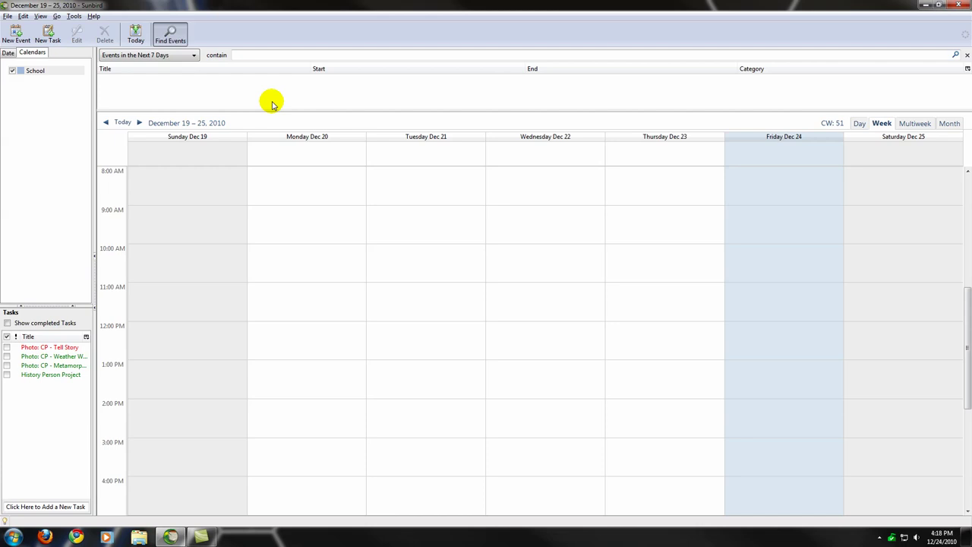
left_click(6, 16)
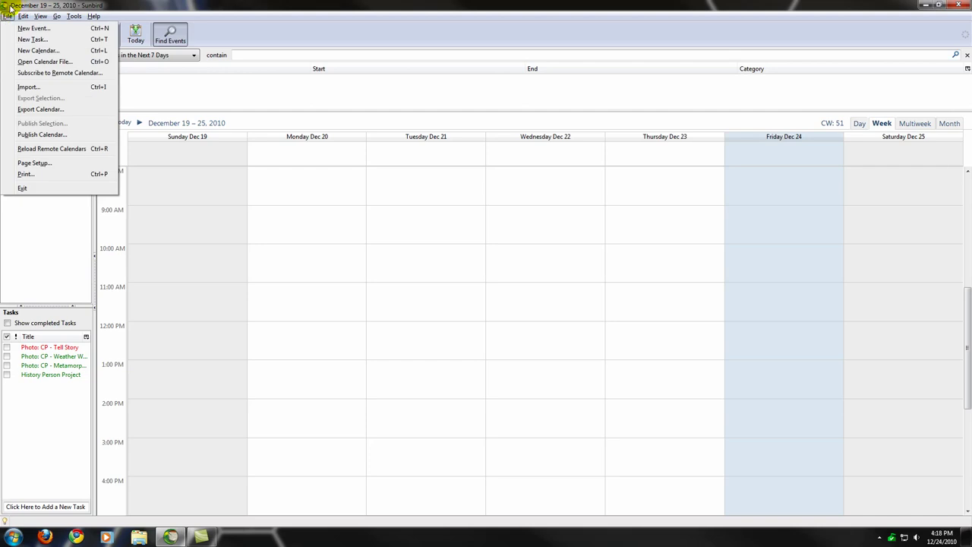
left_click(6, 17)
left_click(6, 17)
left_click(6, 16)
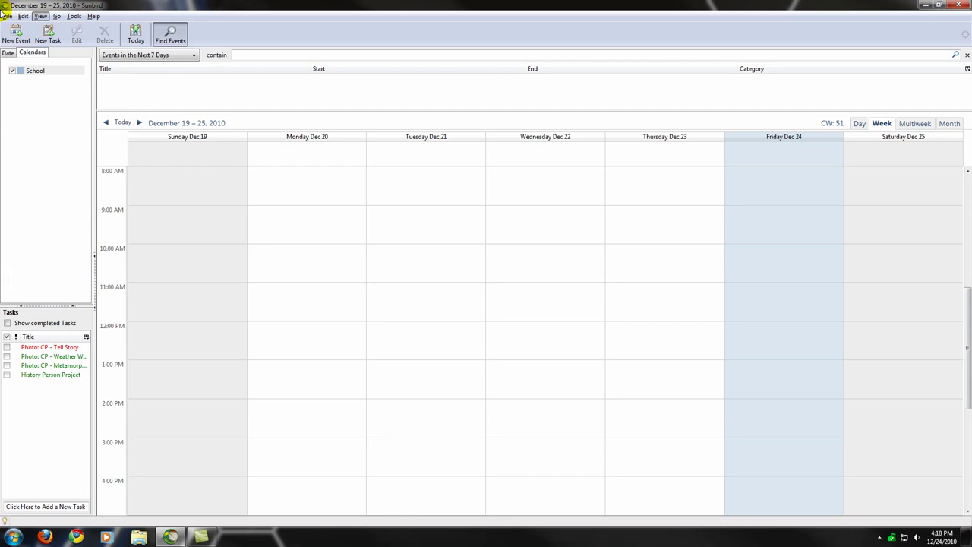
left_click(6, 17)
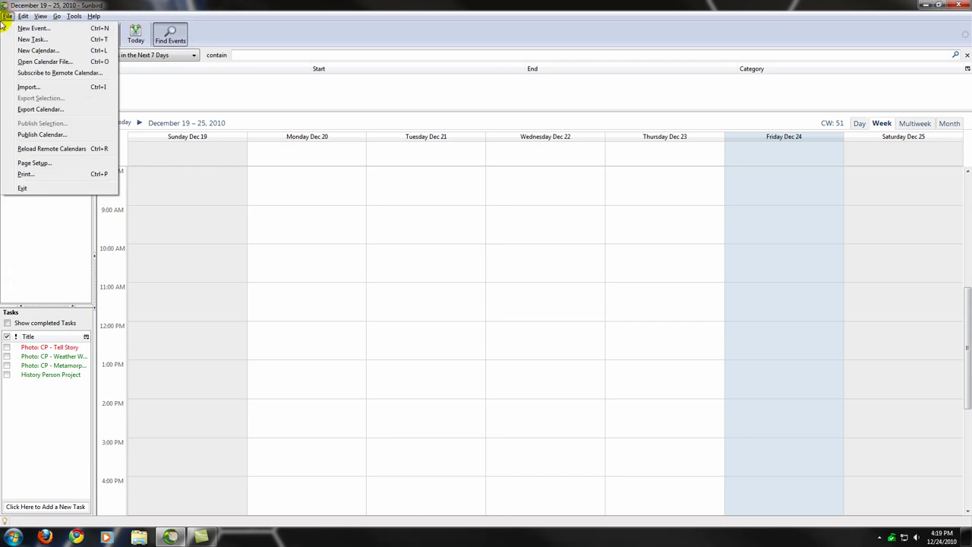
left_click(6, 17)
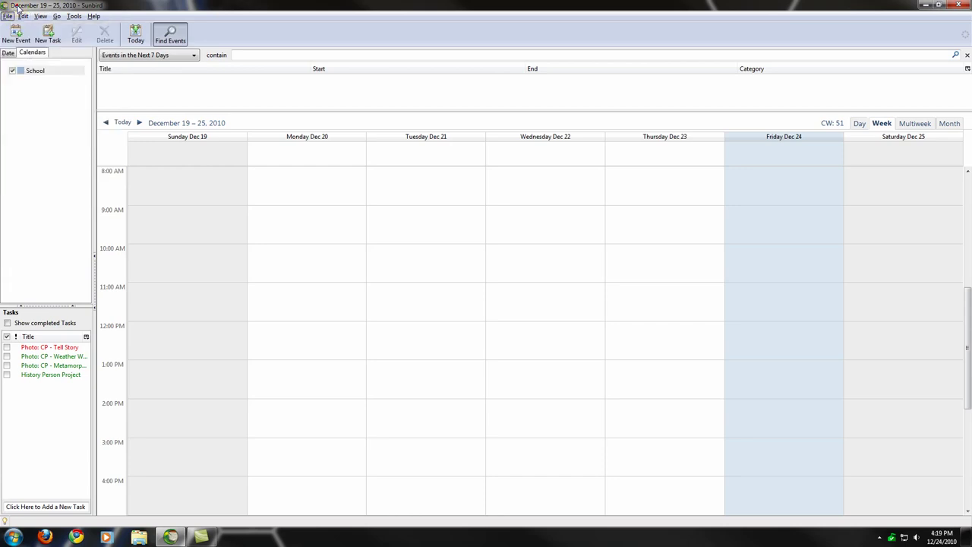
double_click(56, 6)
left_click_drag(159, 3, 65, 2)
left_click(74, 16)
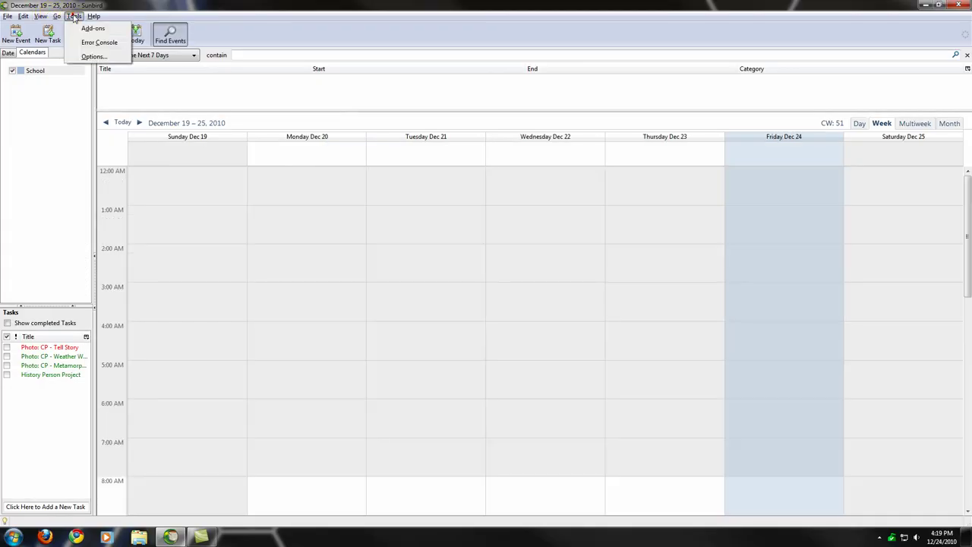
left_click(286, 5)
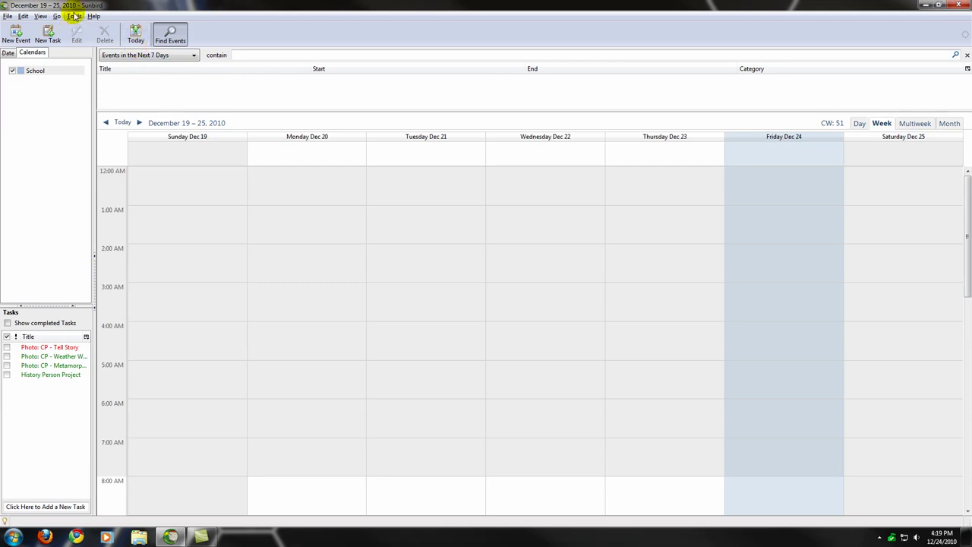
left_click(45, 537)
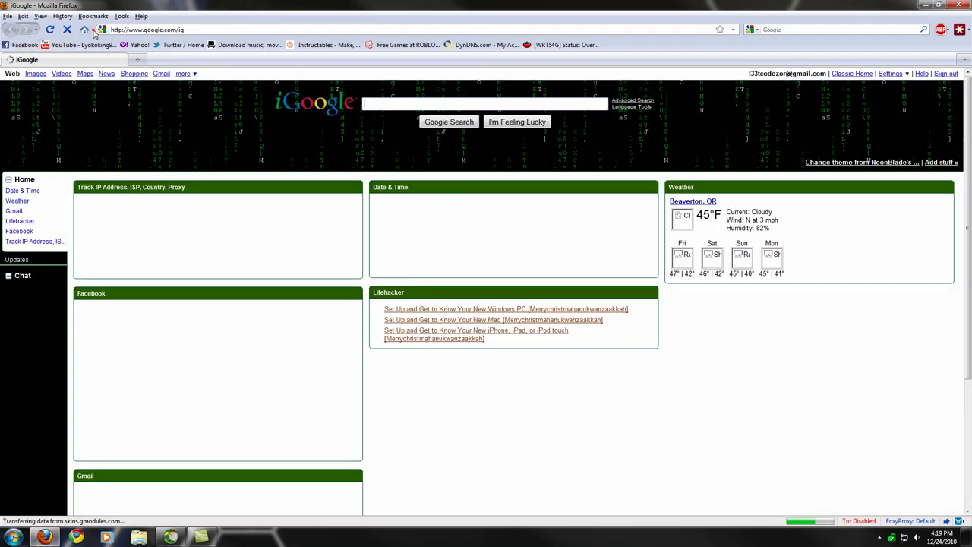
left_click(137, 60)
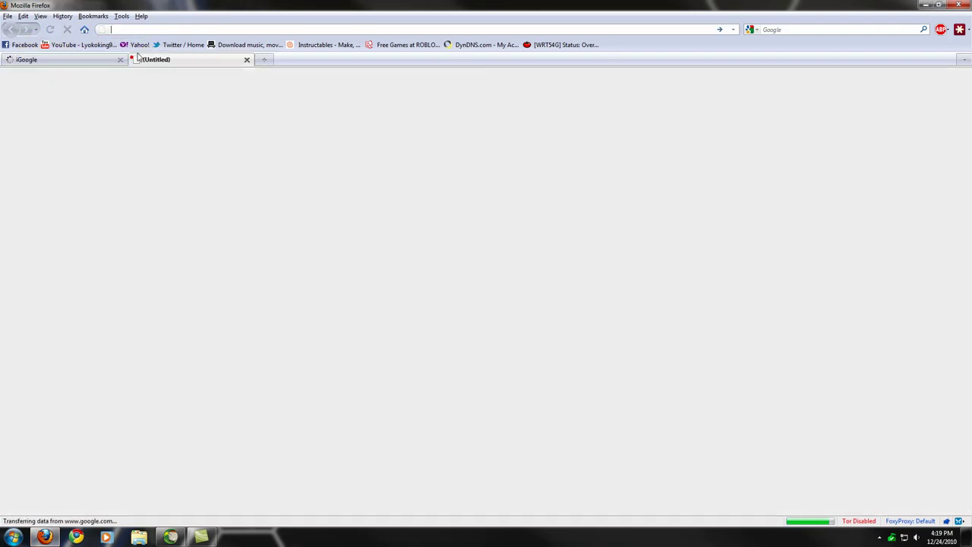
type("ww")
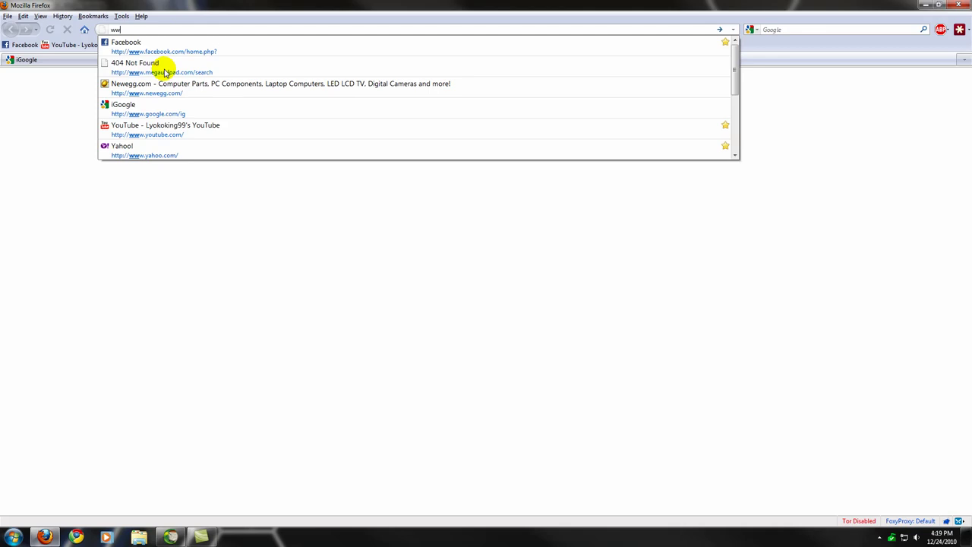
type("w.dropbox.com")
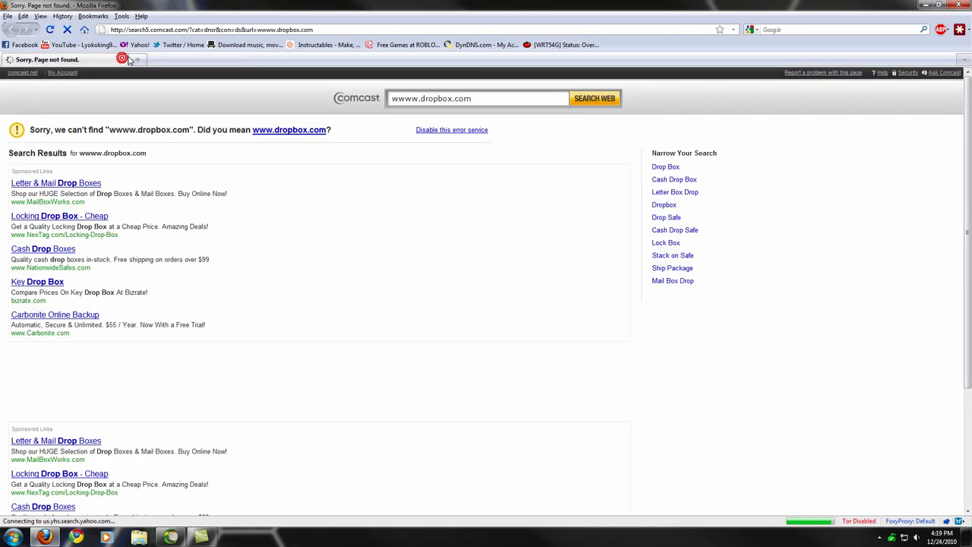
left_click(278, 130)
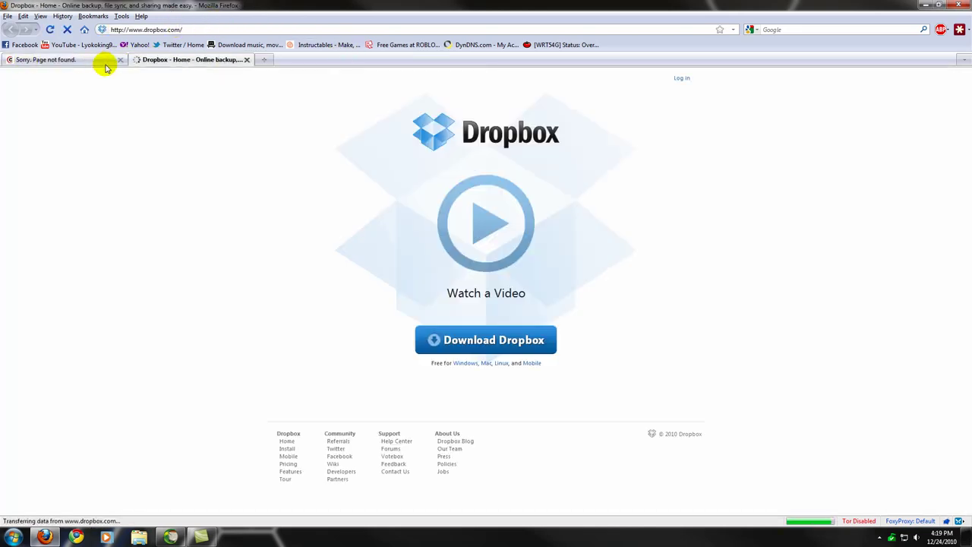
left_click(119, 60)
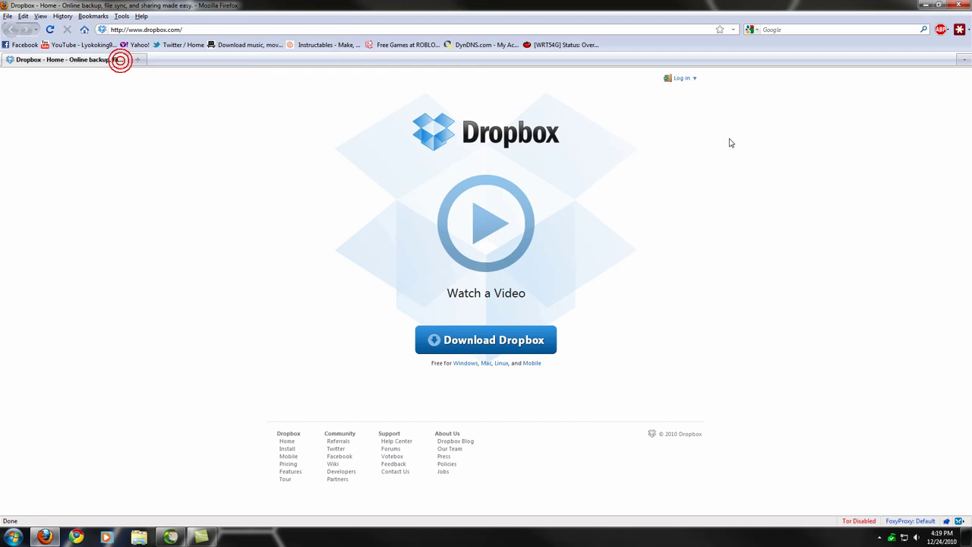
Open the Dropbox Log in dropdown and dismiss it without signing in
left_click(682, 78)
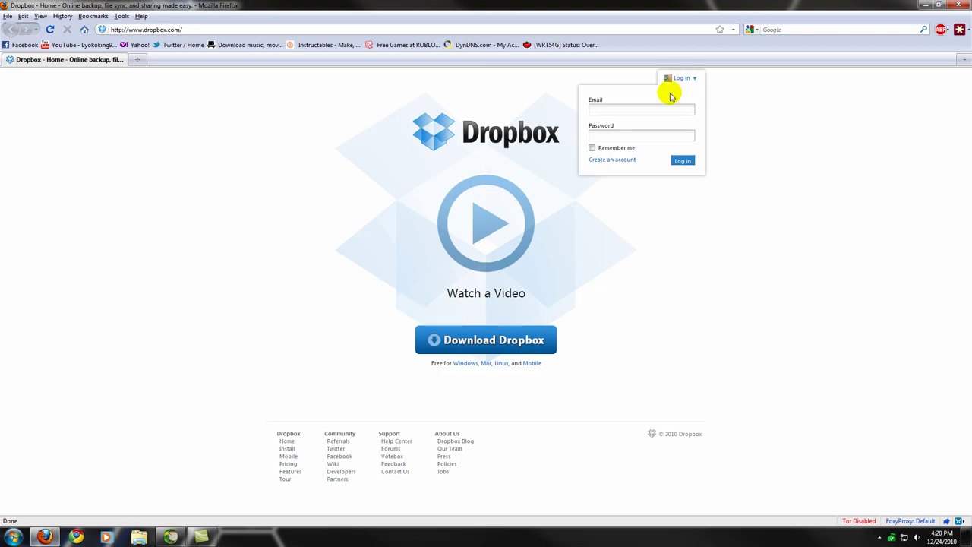
left_click(603, 110)
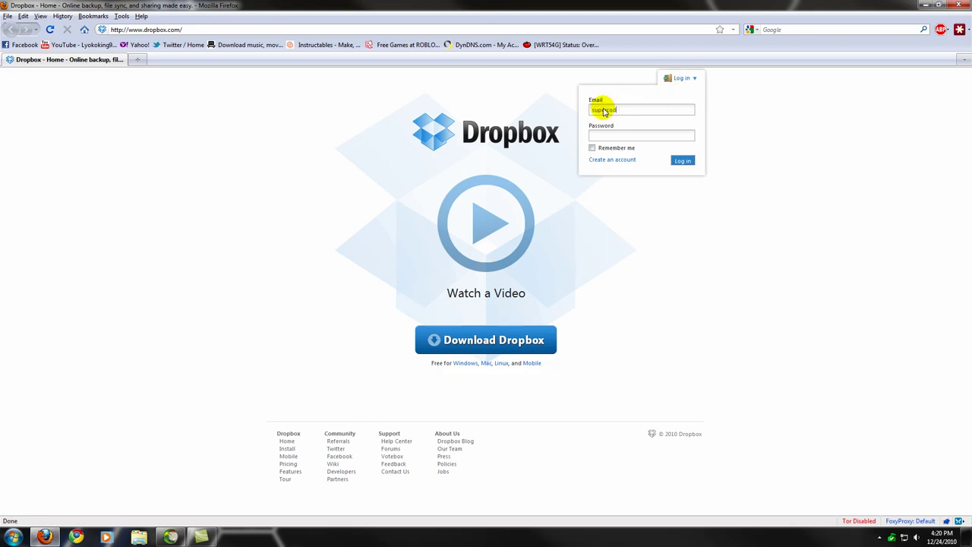
left_click(741, 99)
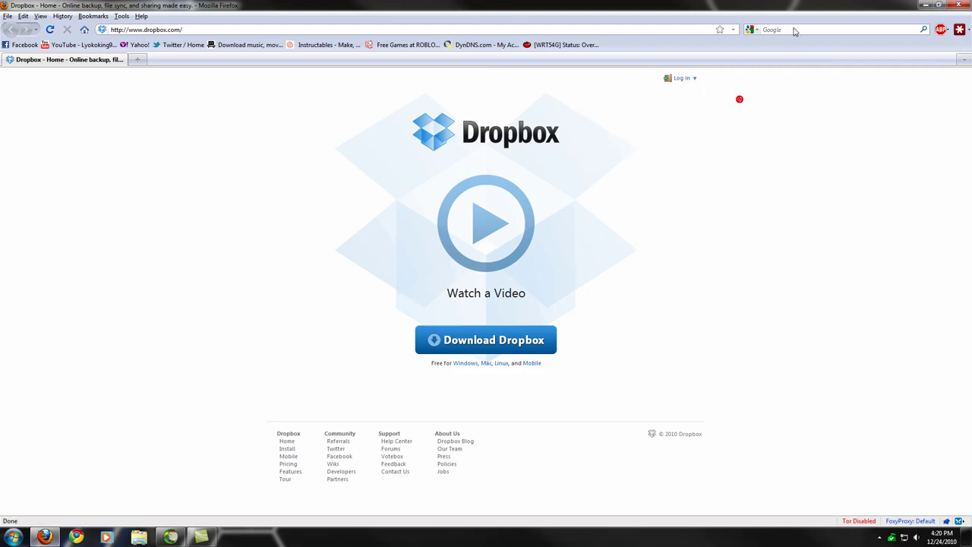
Minimize Firefox and open the My Dropbox folder from the user folder in Explorer
left_click(925, 5)
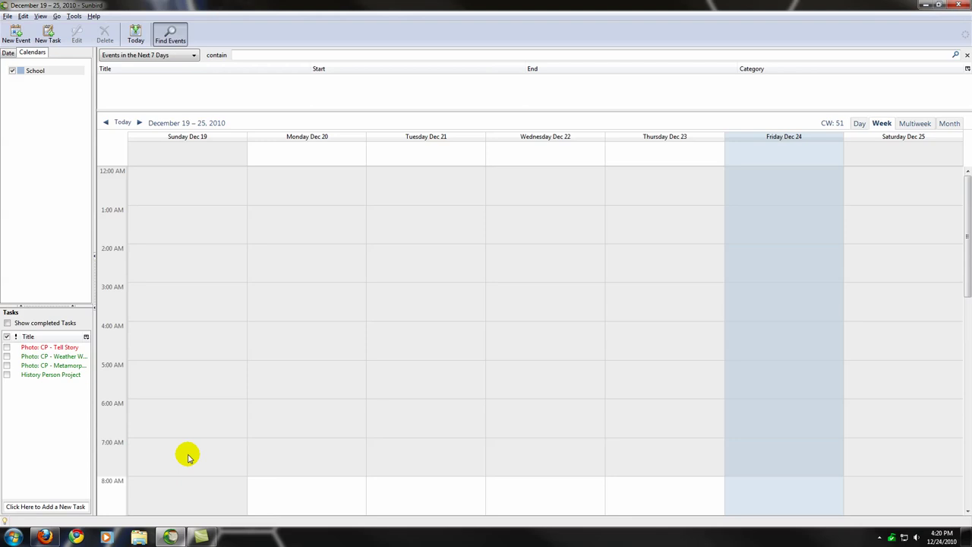
left_click(13, 537)
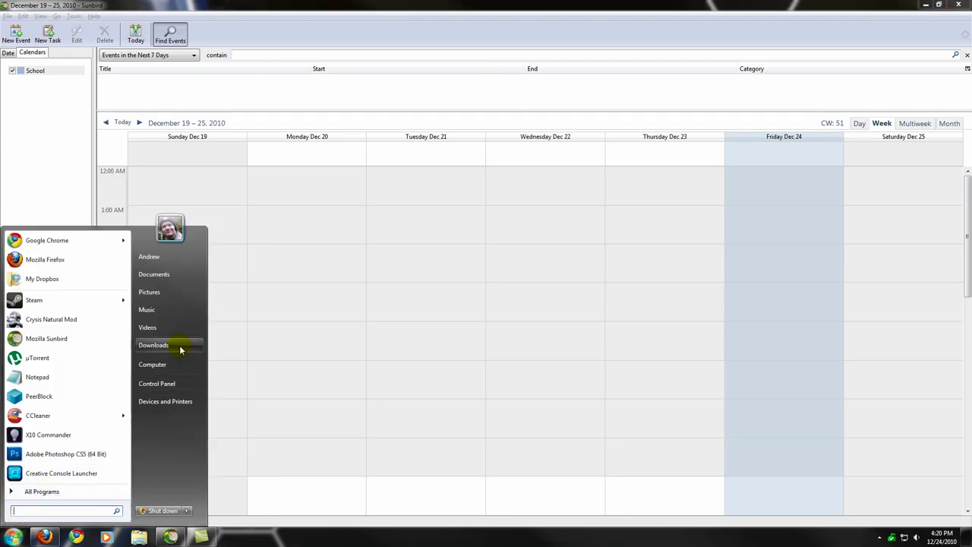
left_click(150, 259)
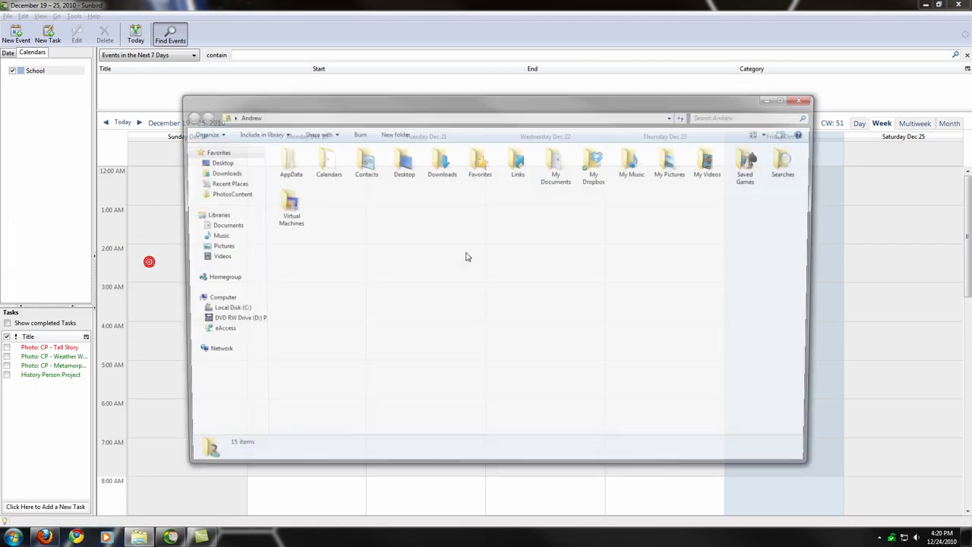
double_click(596, 161)
Snap Sunbird to the left half, select the School iCalendar file and School calendar, then minimize Explorer
left_click_drag(333, 104, 335, 125)
left_click_drag(509, 120, 626, 1)
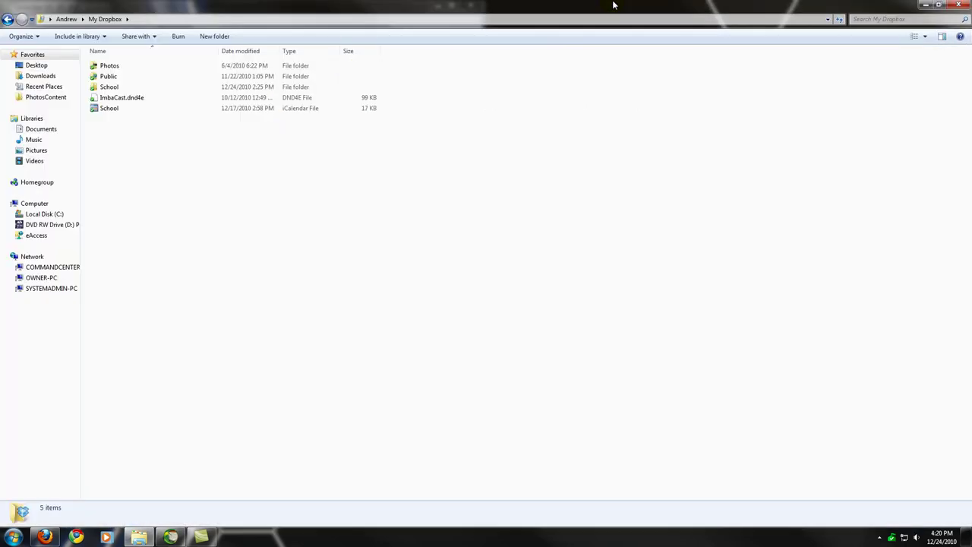
left_click(111, 111)
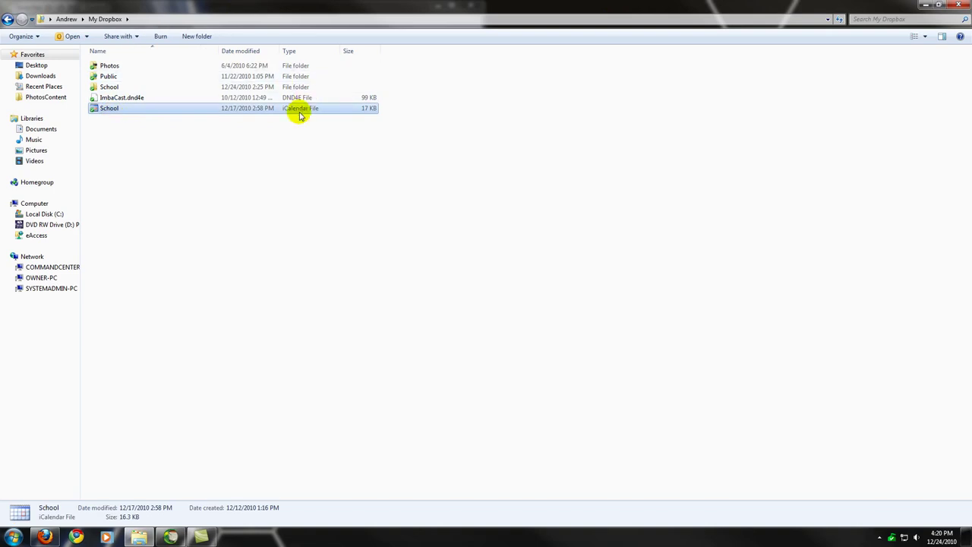
left_click_drag(277, 5, 769, 65)
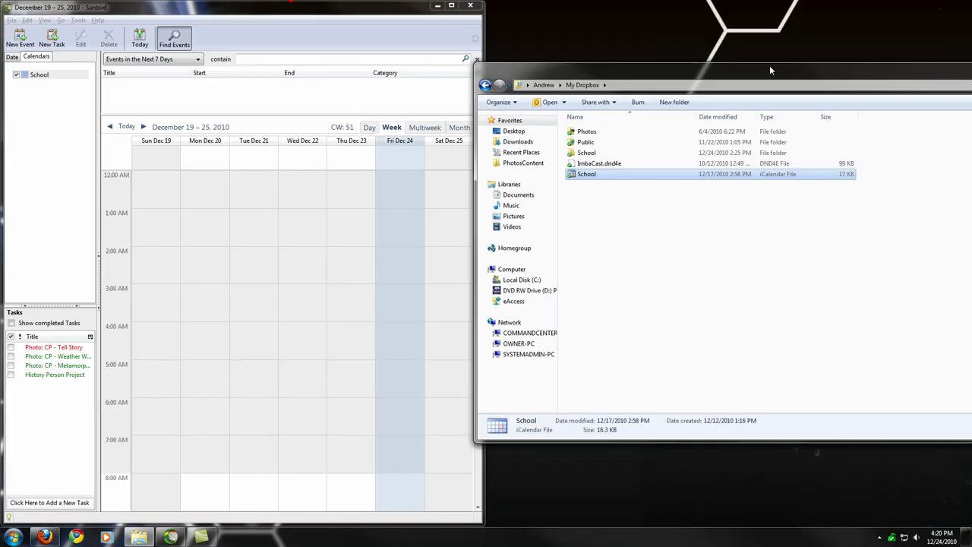
left_click(34, 74)
left_click_drag(624, 73, 301, 112)
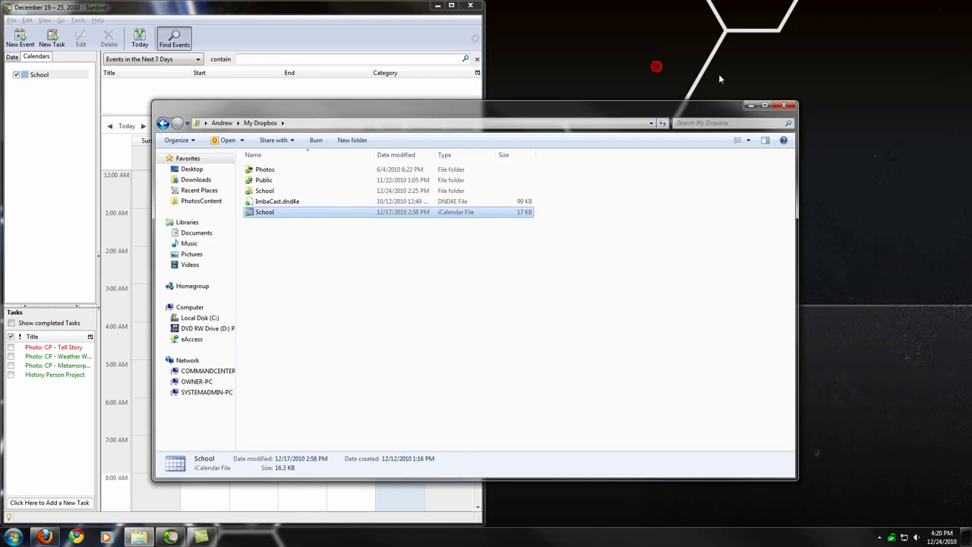
left_click(760, 101)
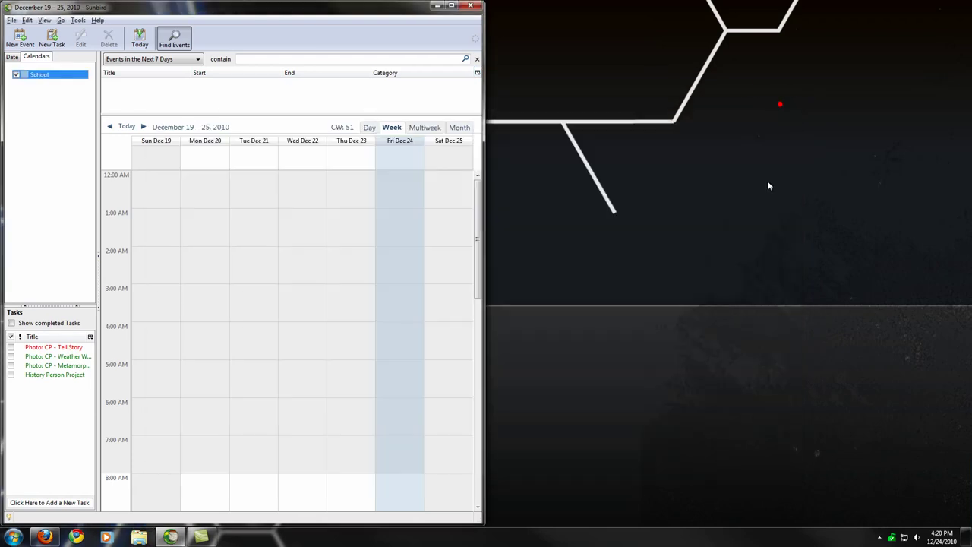
Maximize Sunbird and open Automatic Export's Options from Tools > Add-ons > Extensions
double_click(312, 7)
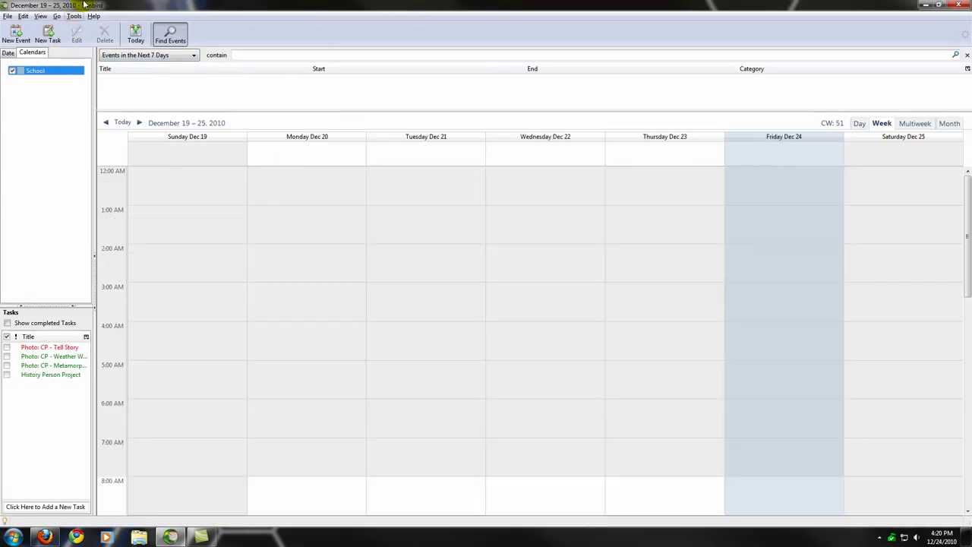
left_click(74, 15)
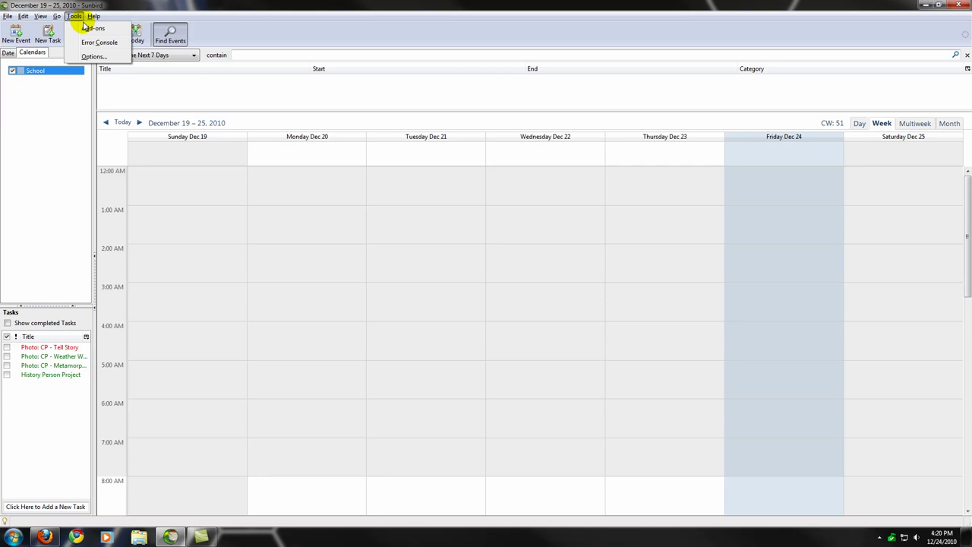
left_click(87, 26)
left_click(293, 78)
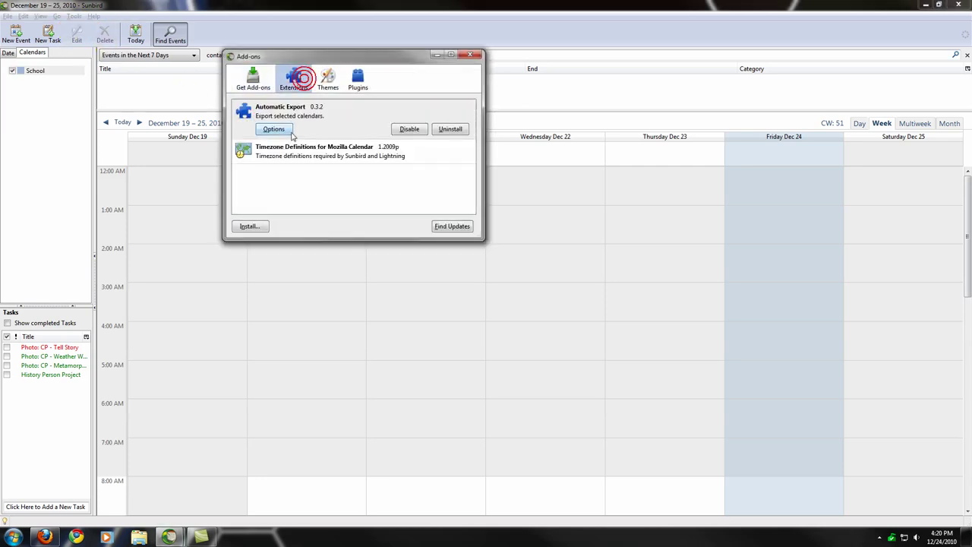
left_click(295, 108)
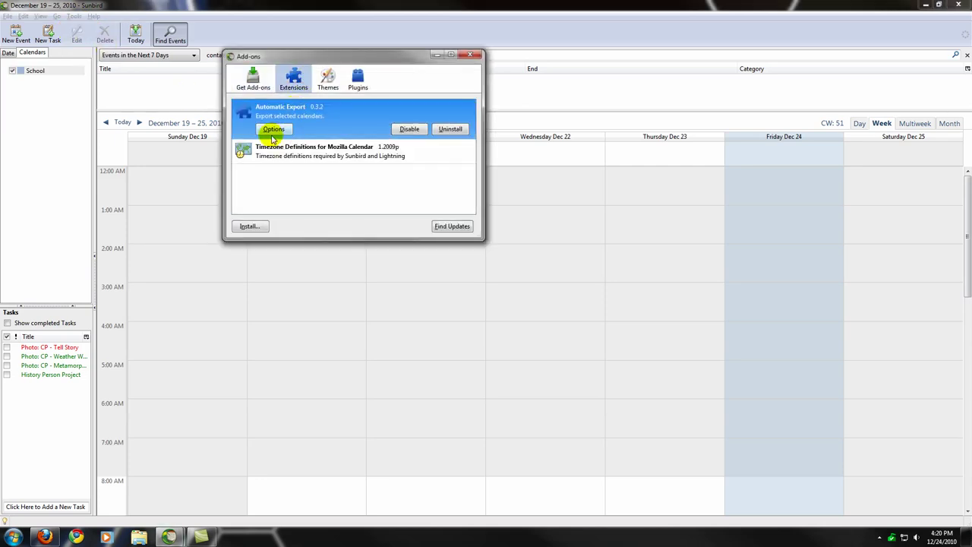
left_click(273, 129)
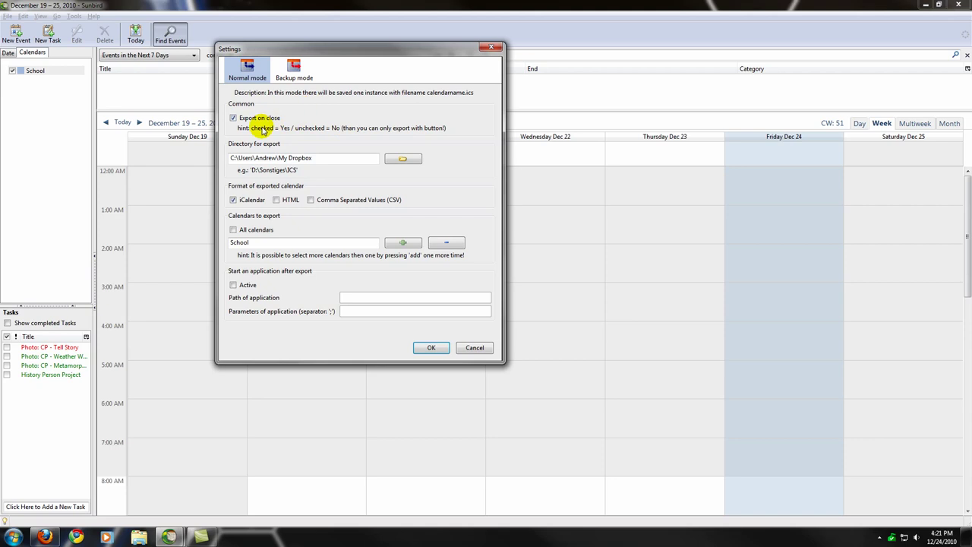
key("Return")
Reopen the Automatic Export settings, try Backup mode, then switch back to Normal mode
left_click(30, 70)
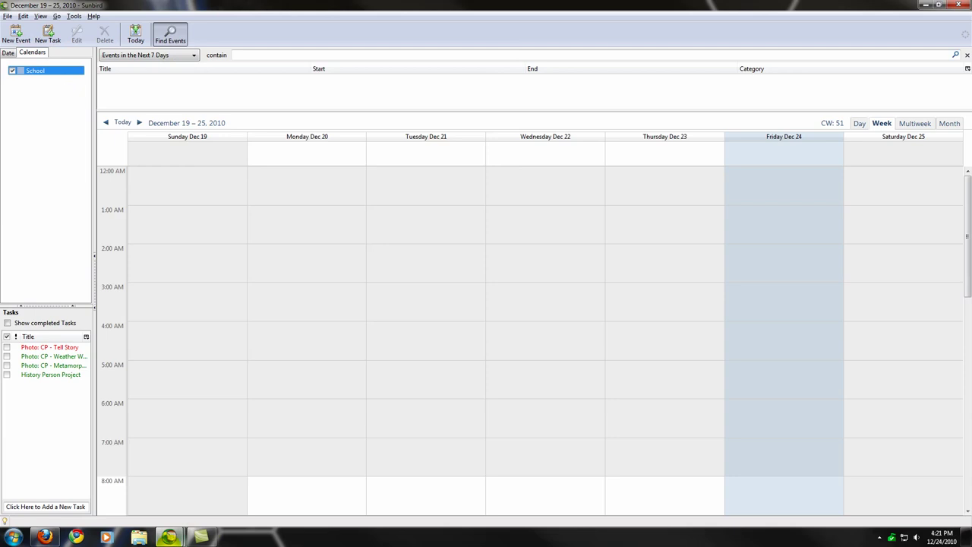
left_click(201, 537)
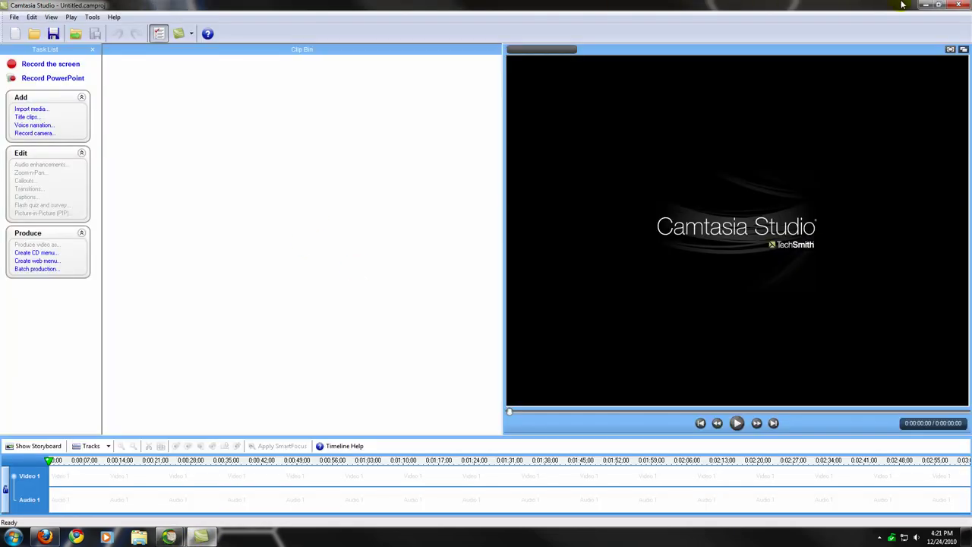
left_click(927, 4)
mouse_move(169, 537)
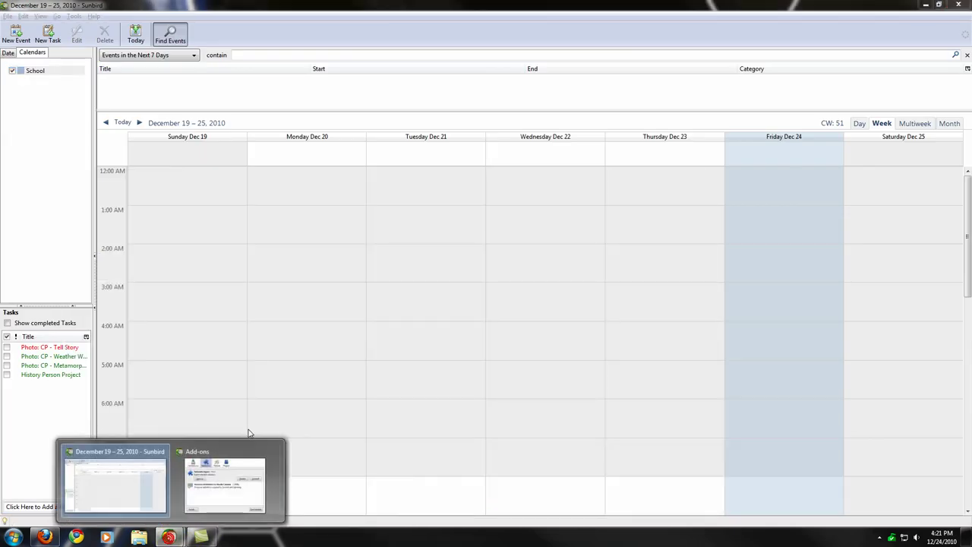
left_click(197, 475)
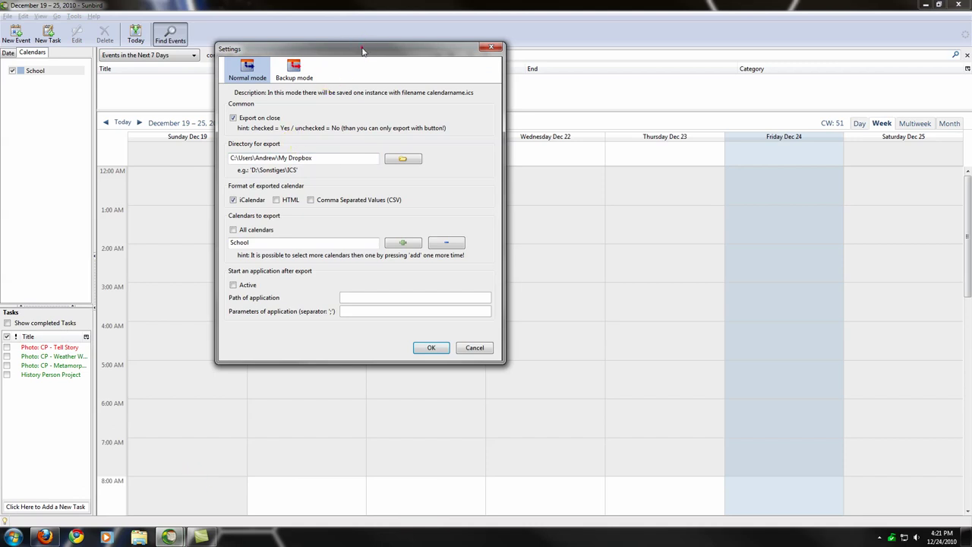
left_click_drag(293, 60, 237, 53)
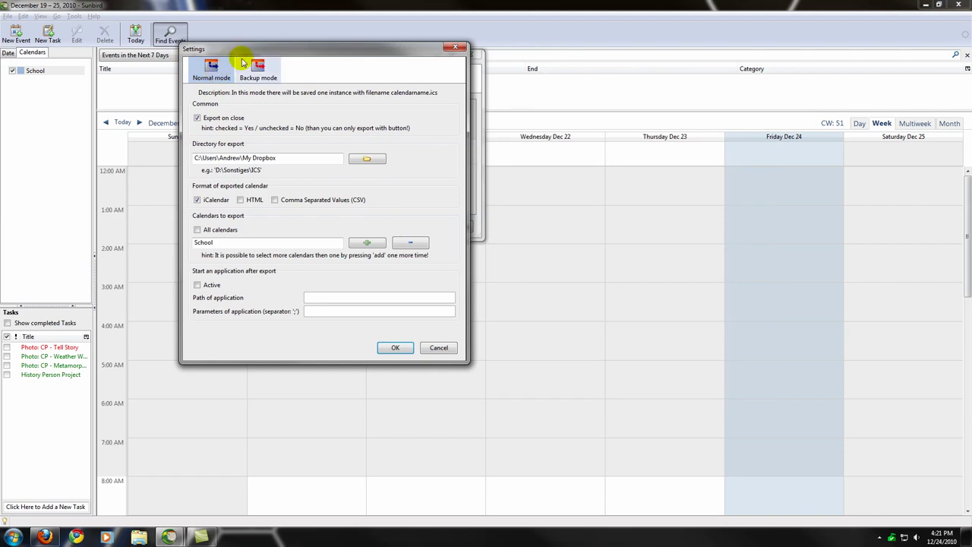
left_click(246, 65)
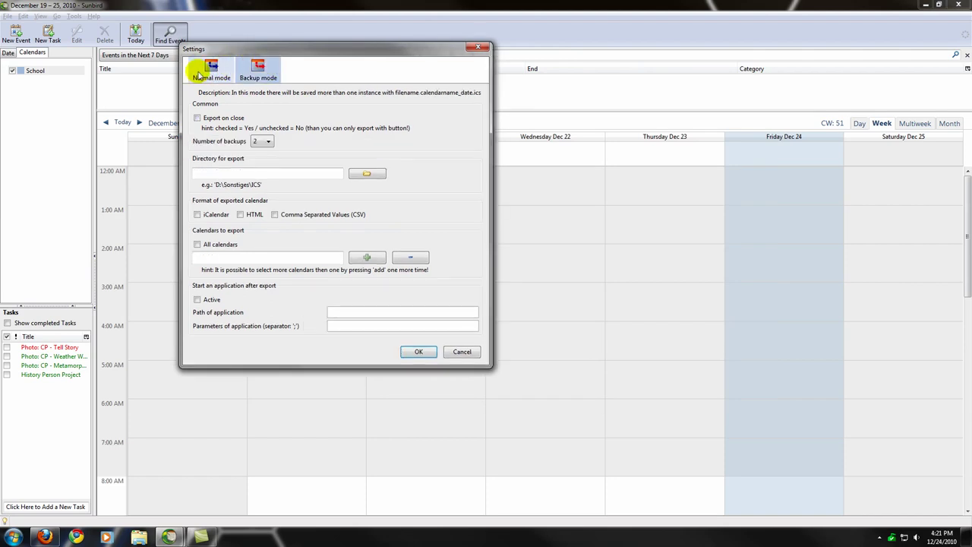
left_click(203, 73)
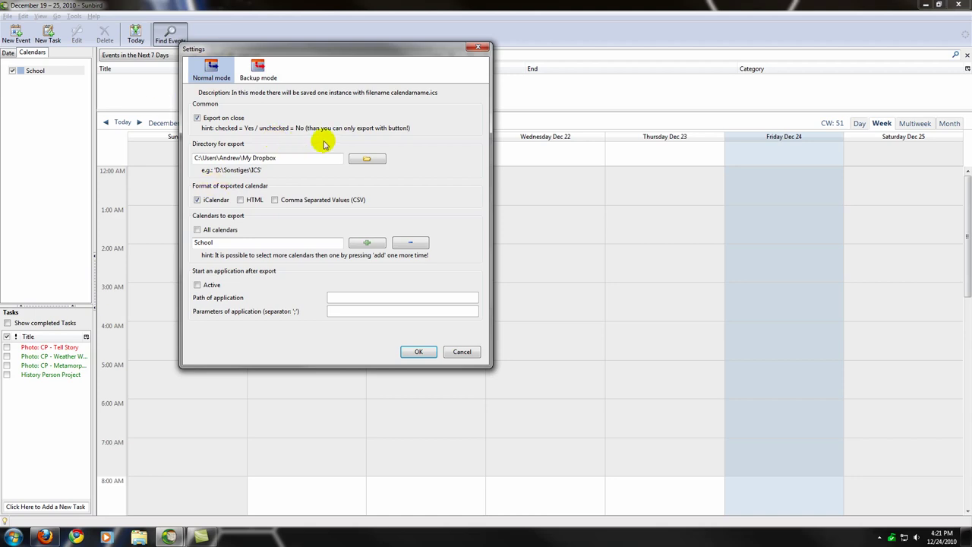
Set the Automatic Export folder to My Dropbox via Browse For Folder and save with OK
left_click(358, 160)
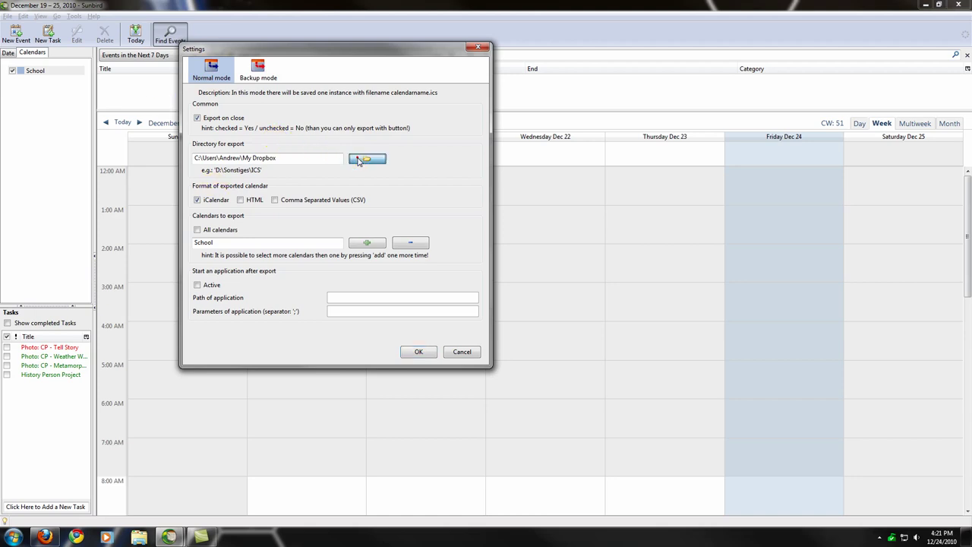
mouse_move(556, 262)
left_mouse_down()
mouse_move(554, 245)
mouse_move(557, 254)
left_mouse_up()
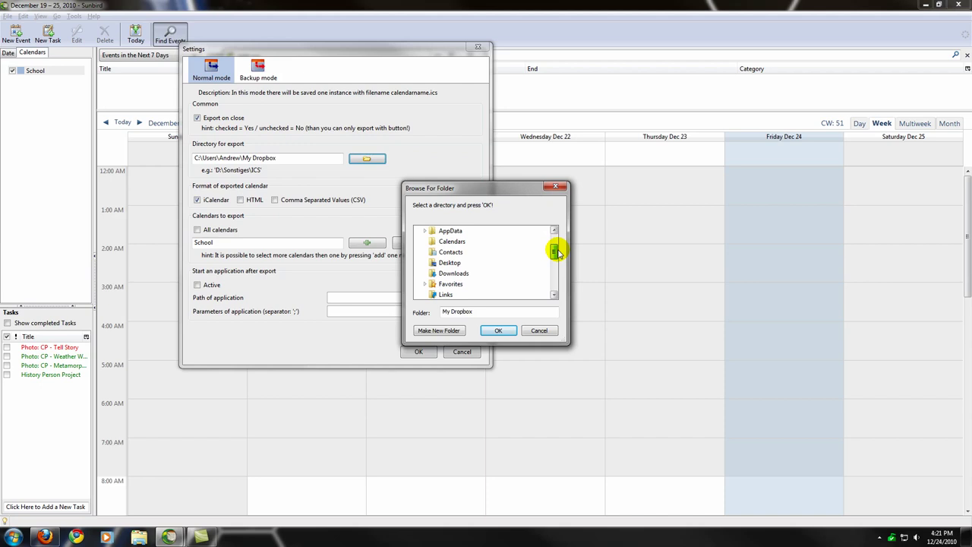
left_click_drag(557, 253, 559, 252)
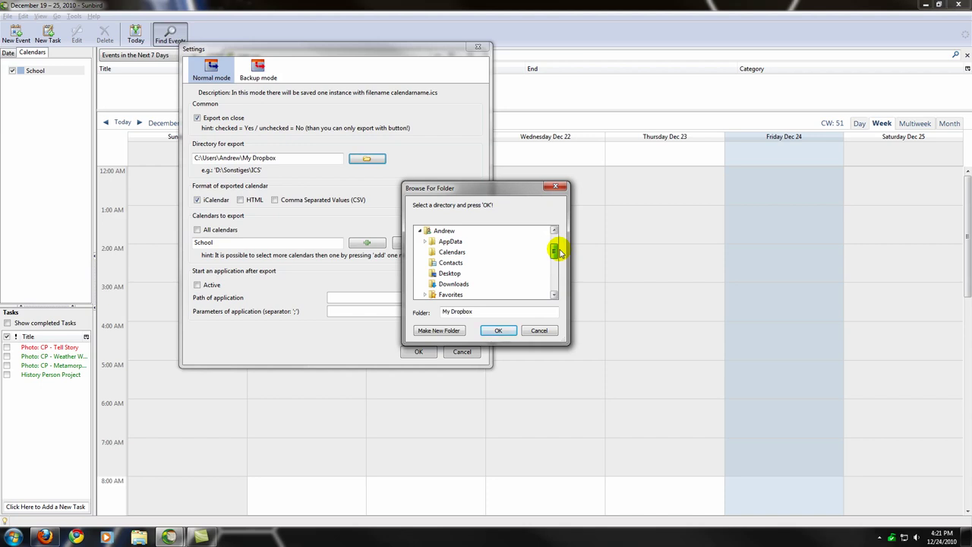
mouse_move(558, 253)
left_mouse_down()
mouse_move(553, 243)
mouse_move(557, 265)
left_mouse_up()
left_click(426, 274)
left_click(496, 330)
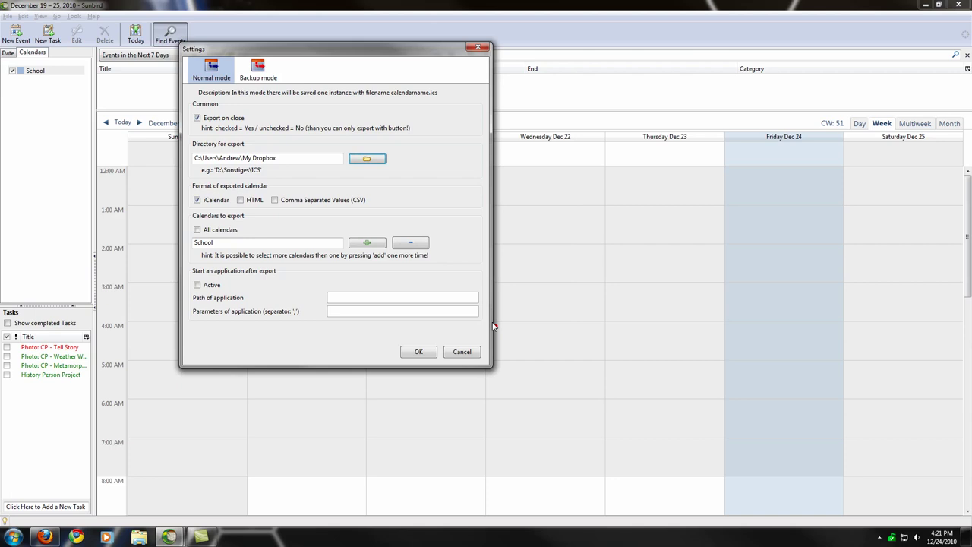
left_click(311, 157)
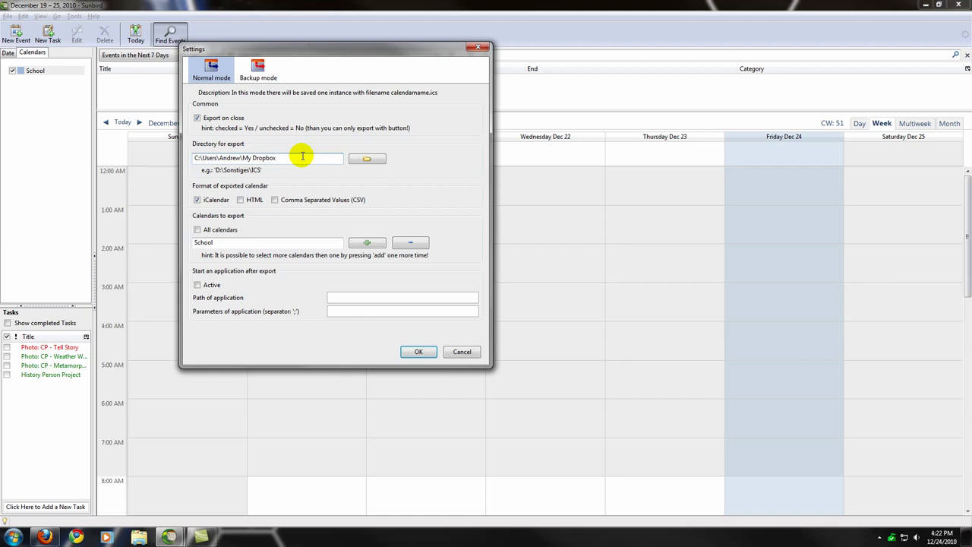
left_click(258, 157)
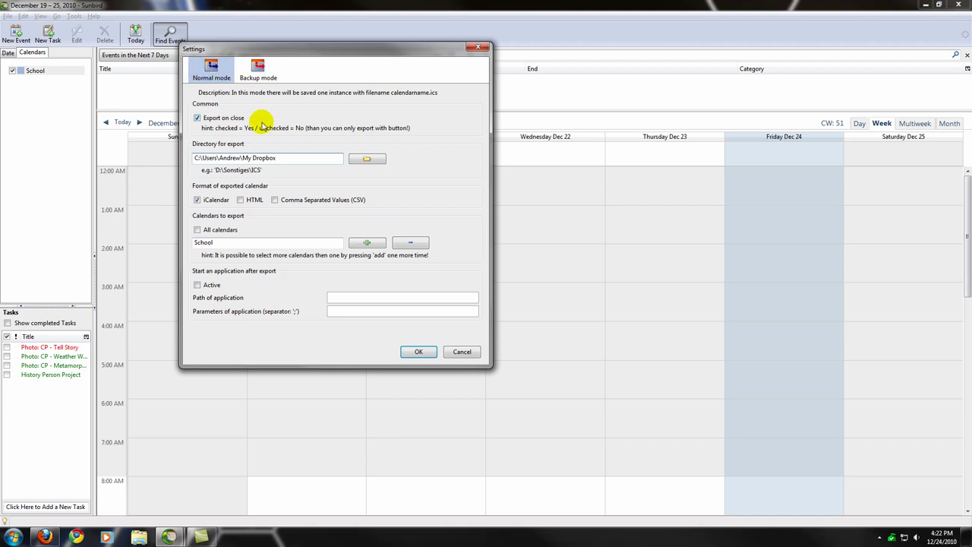
left_click(421, 351)
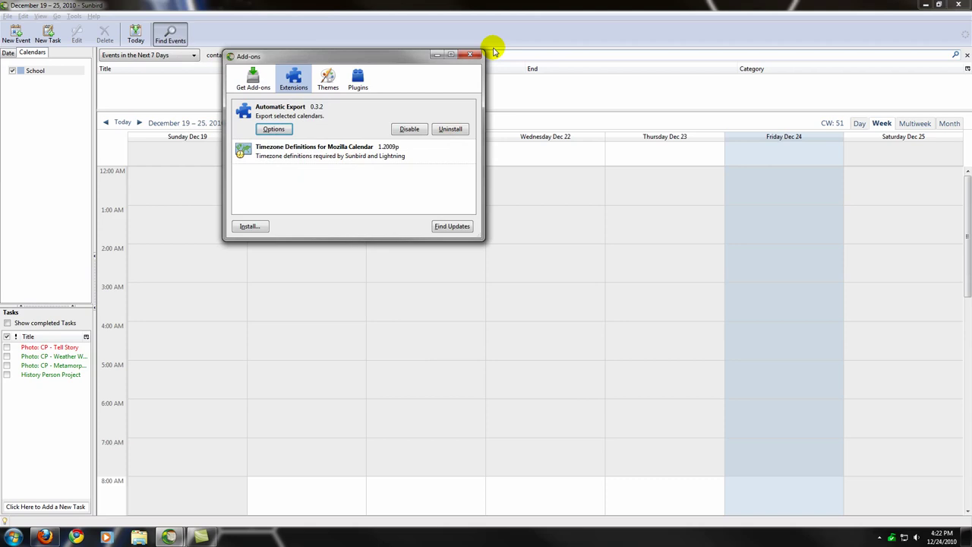
Close the Add-ons manager and re-maximize the Sunbird window
left_click(470, 56)
right_click(37, 112)
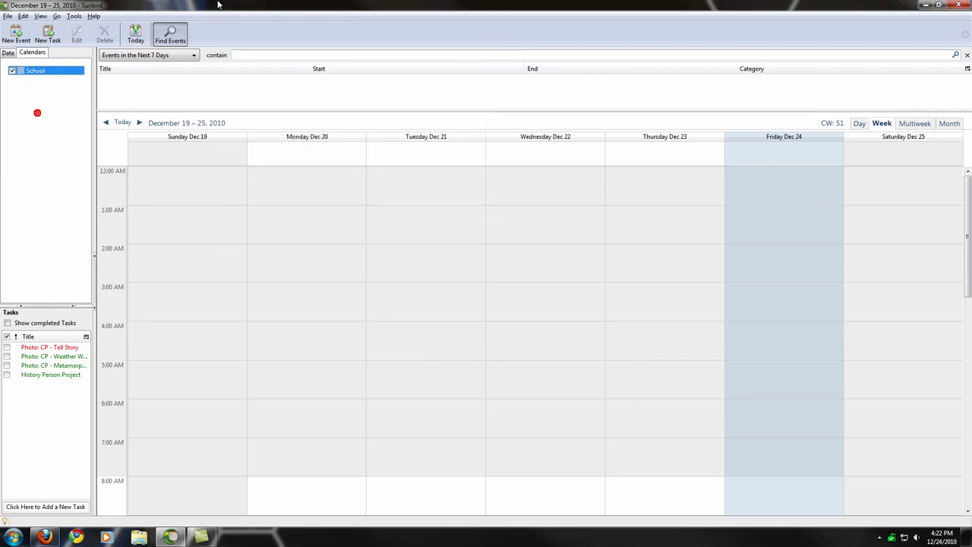
mouse_move(217, 35)
left_mouse_down()
mouse_move(35, 71)
mouse_move(746, 71)
mouse_move(967, 4)
left_mouse_up()
left_click(942, 4)
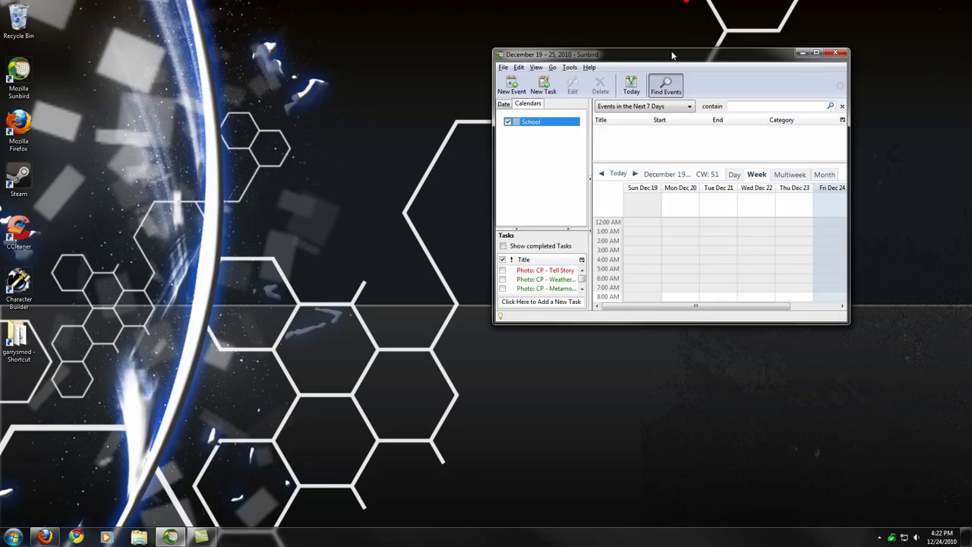
left_click_drag(608, 50, 502, 0)
left_click_drag(113, 56, 41, 76)
Review the School calendar's properties, location School.ics in My Dropbox, and close with OK
right_click(42, 76)
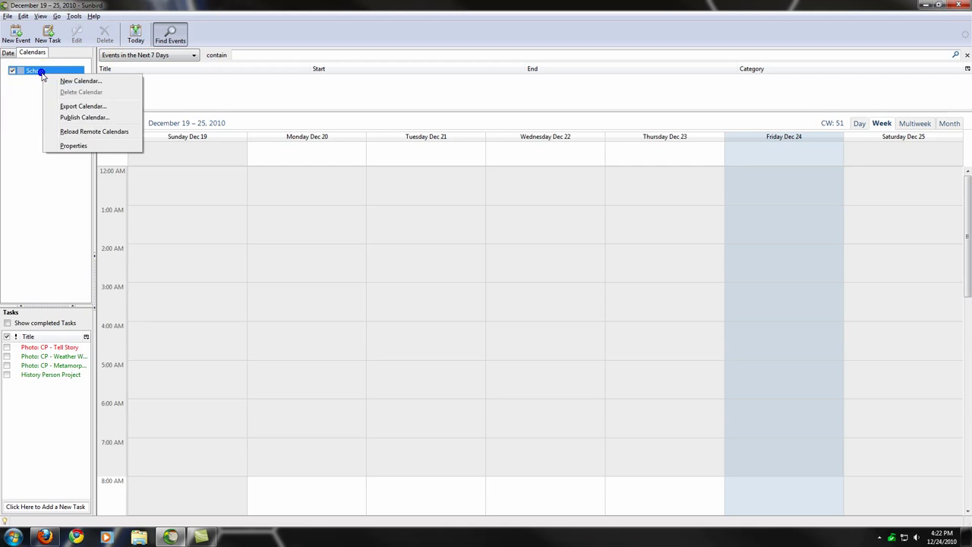
left_click(82, 145)
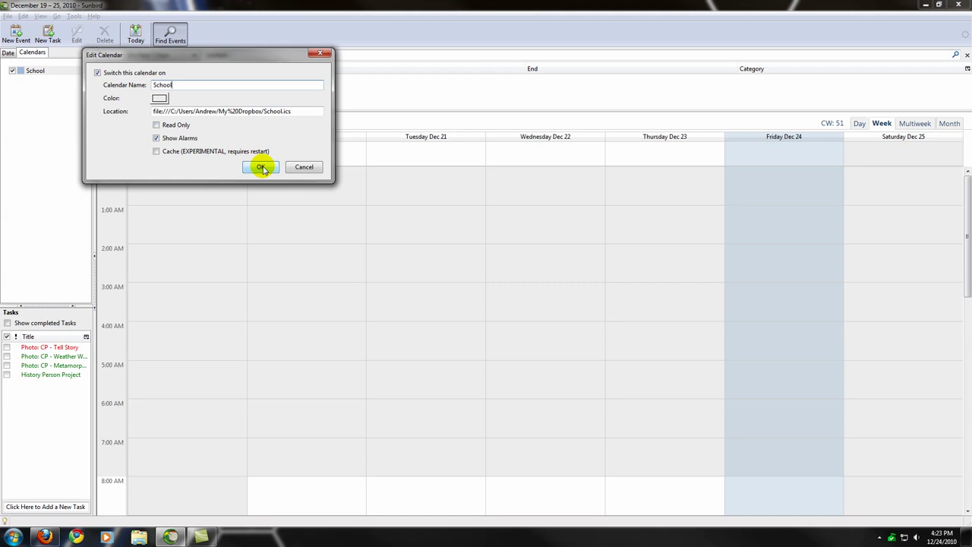
left_click_drag(300, 111, 1, 122)
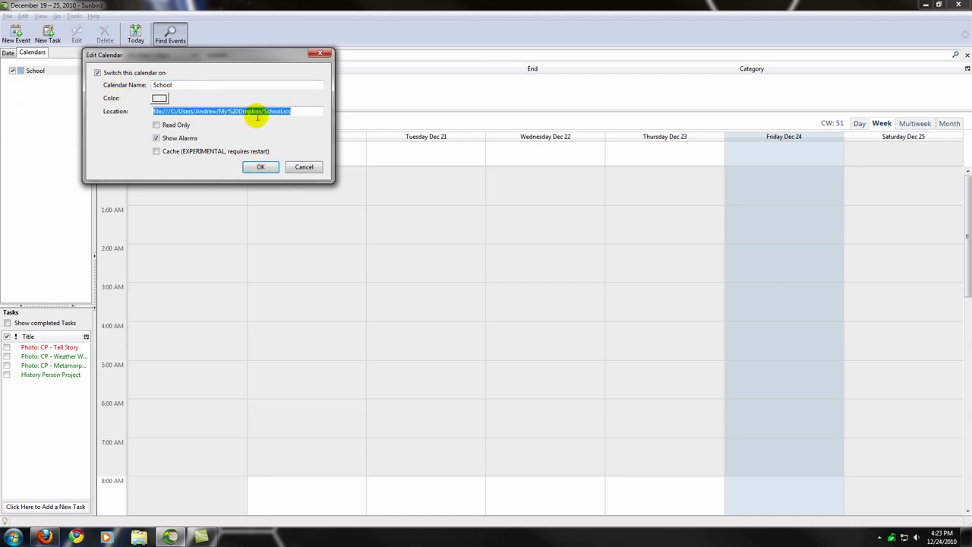
left_click(258, 112)
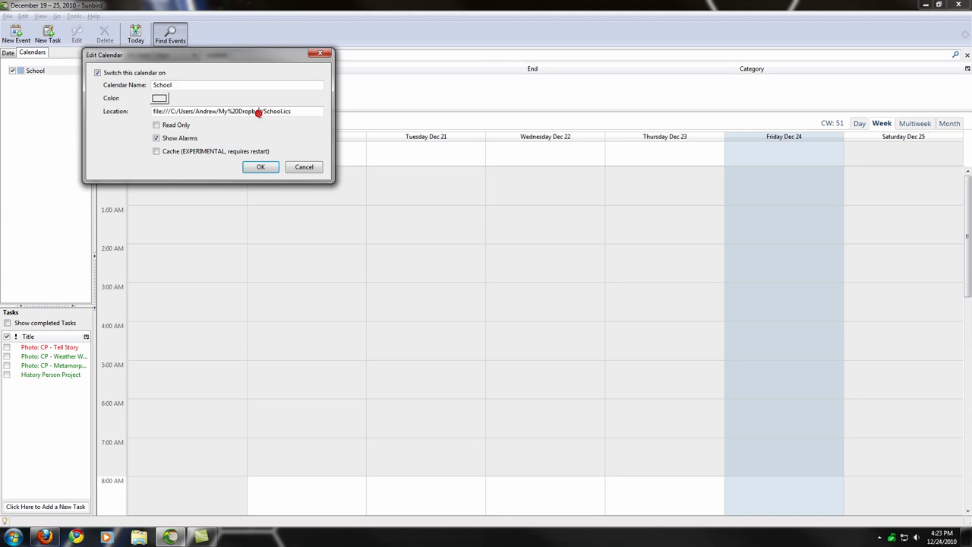
left_click(261, 167)
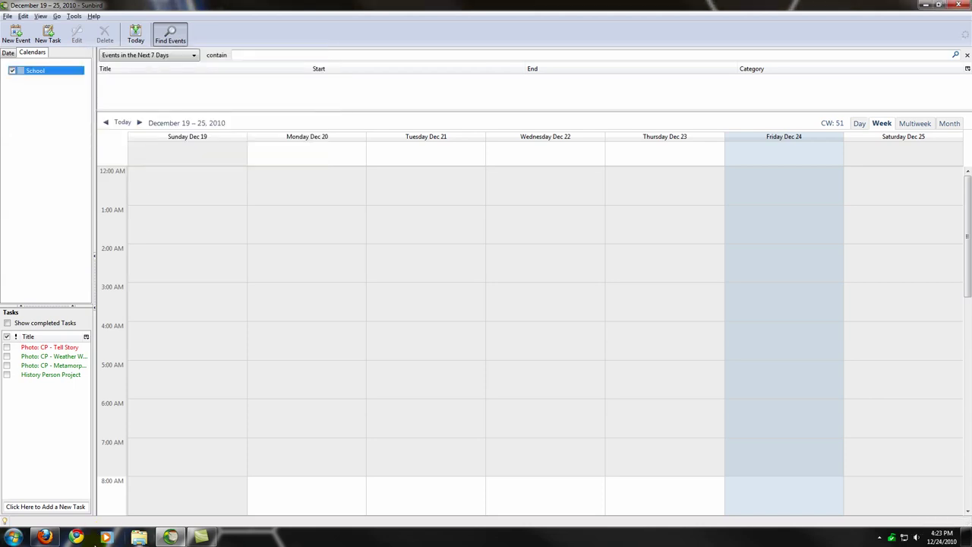
left_click(149, 541)
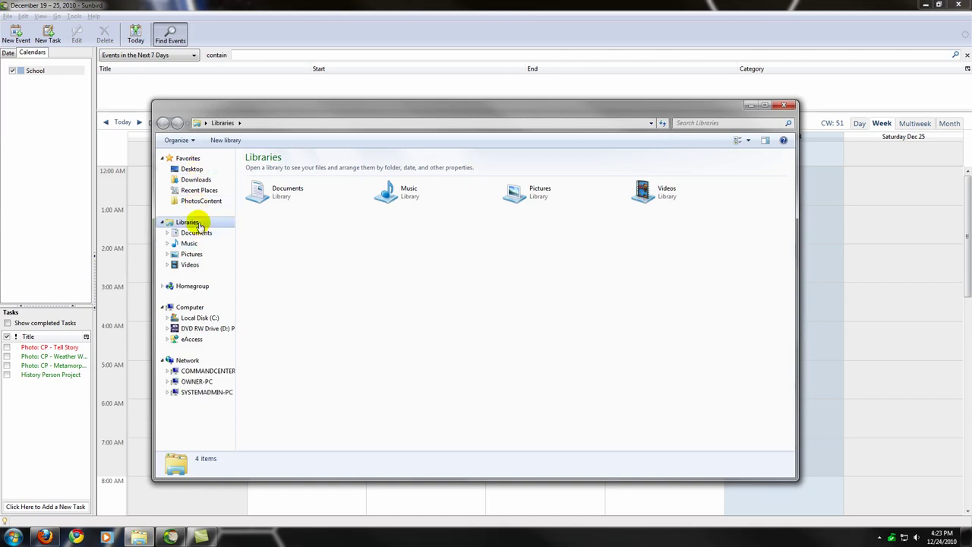
key("super")
left_click(149, 256)
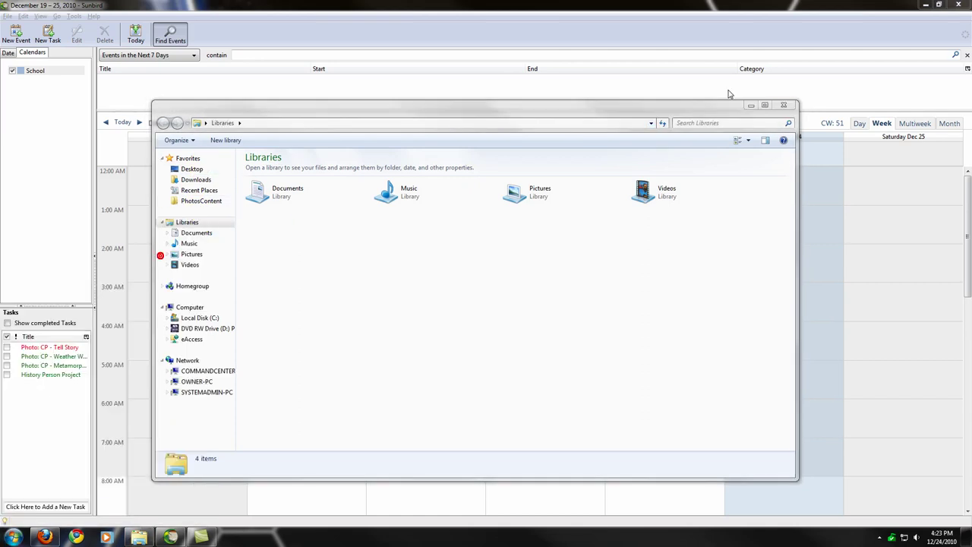
left_click(787, 105)
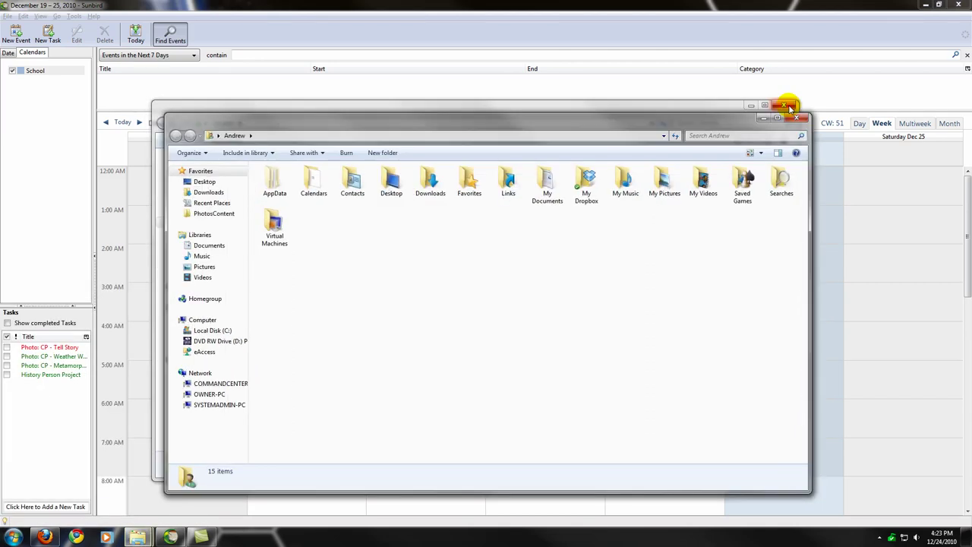
double_click(585, 183)
left_click_drag(566, 126, 451, 2)
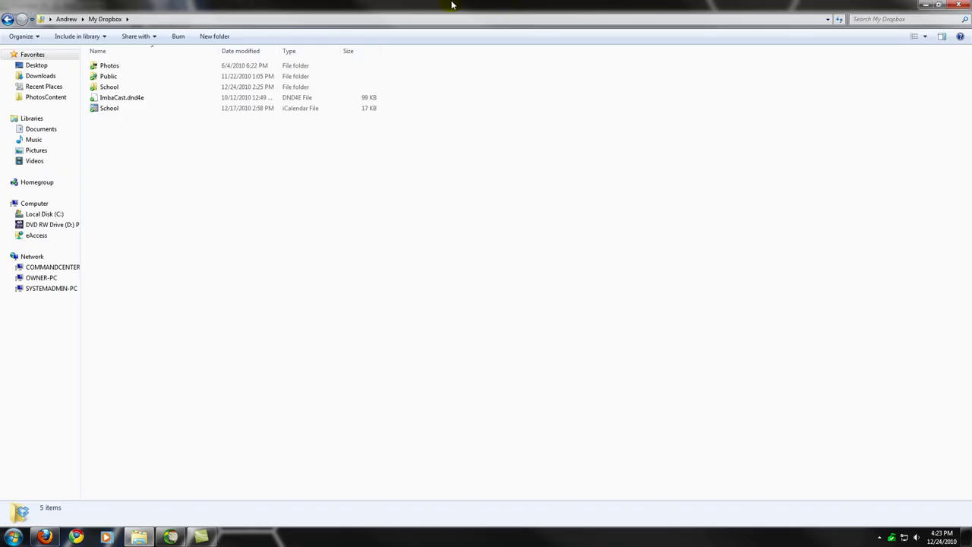
left_click(115, 108)
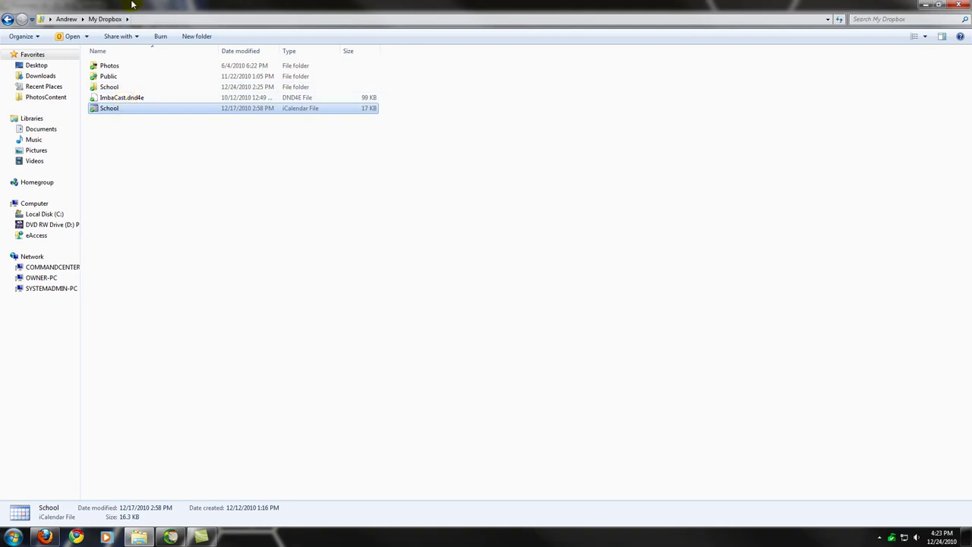
left_click_drag(130, 5, 183, 68)
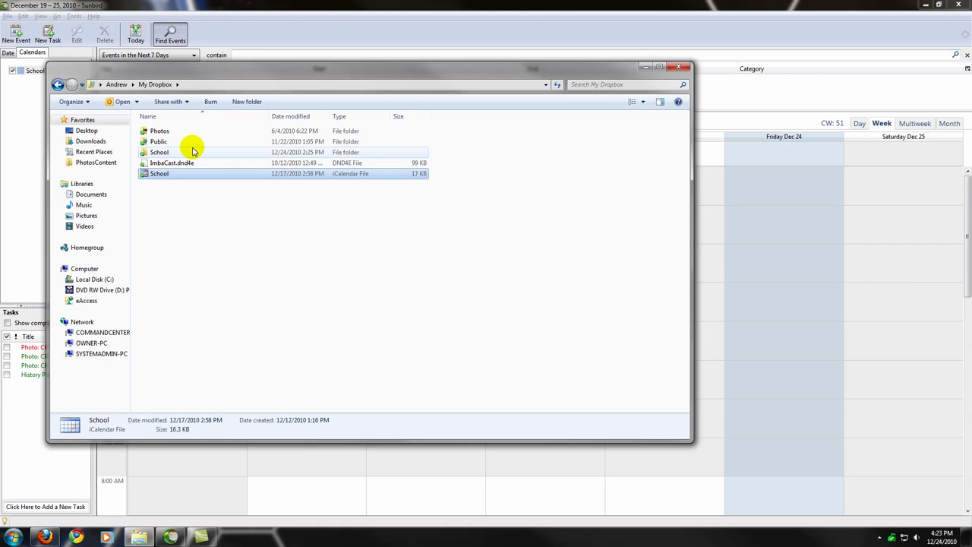
left_click(205, 191)
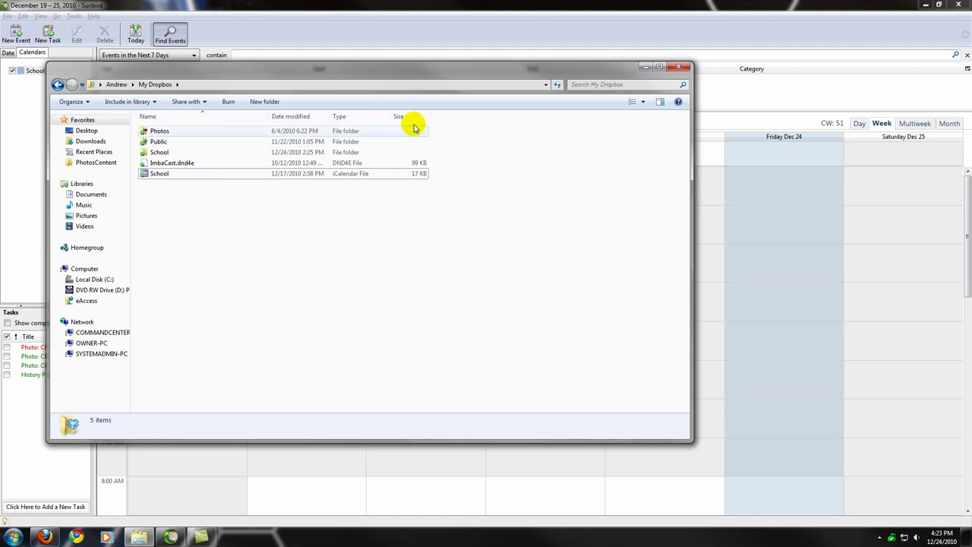
left_click(679, 66)
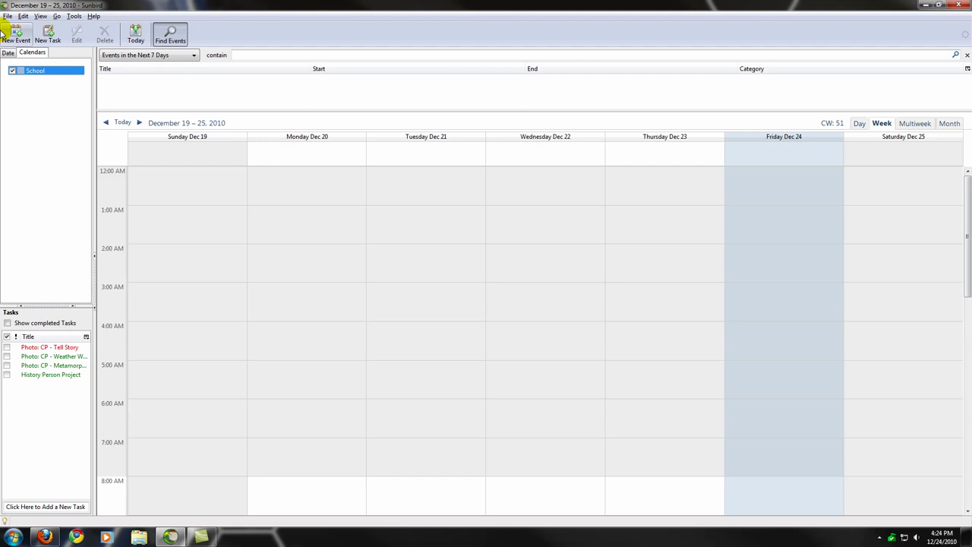
Close Sunbird and relaunch it from the desktop
right_click(26, 70)
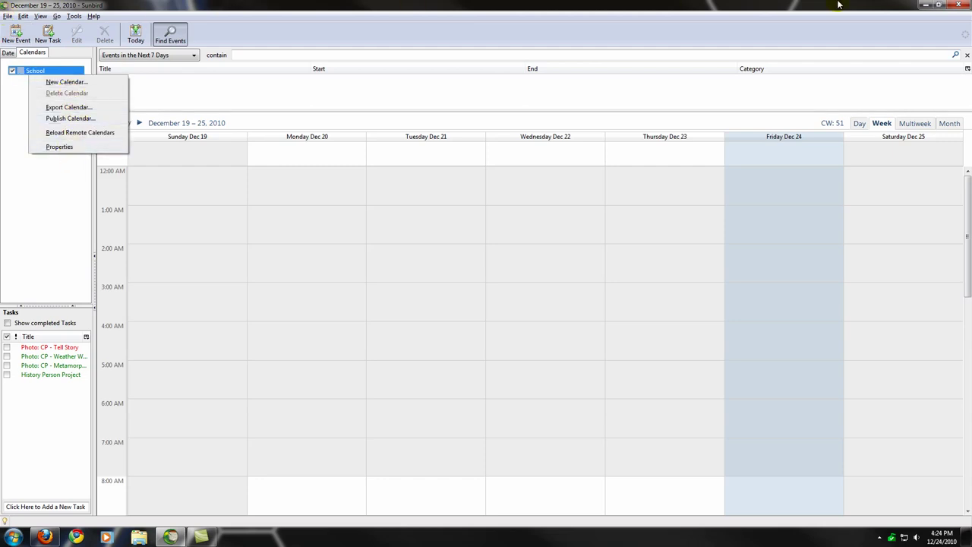
left_click(932, 5)
left_click(933, 6)
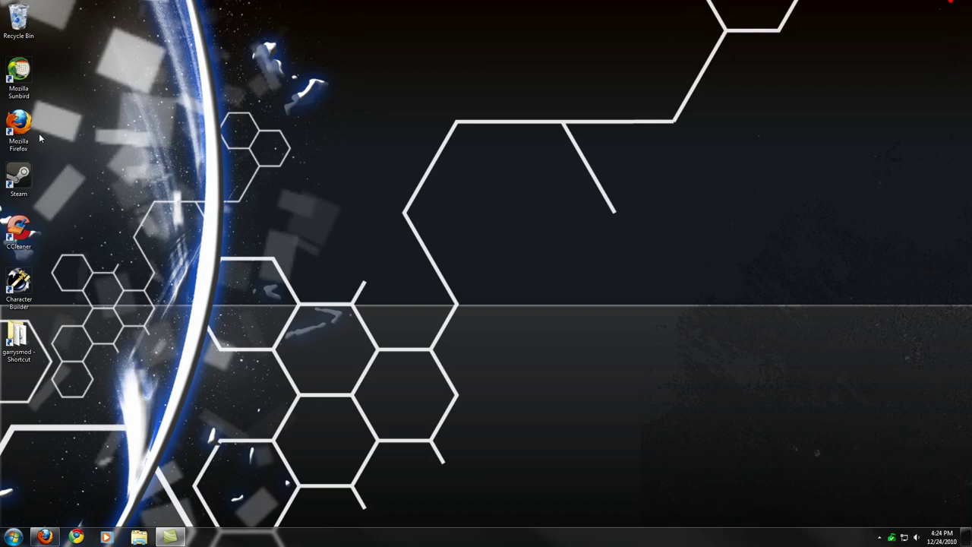
double_click(21, 72)
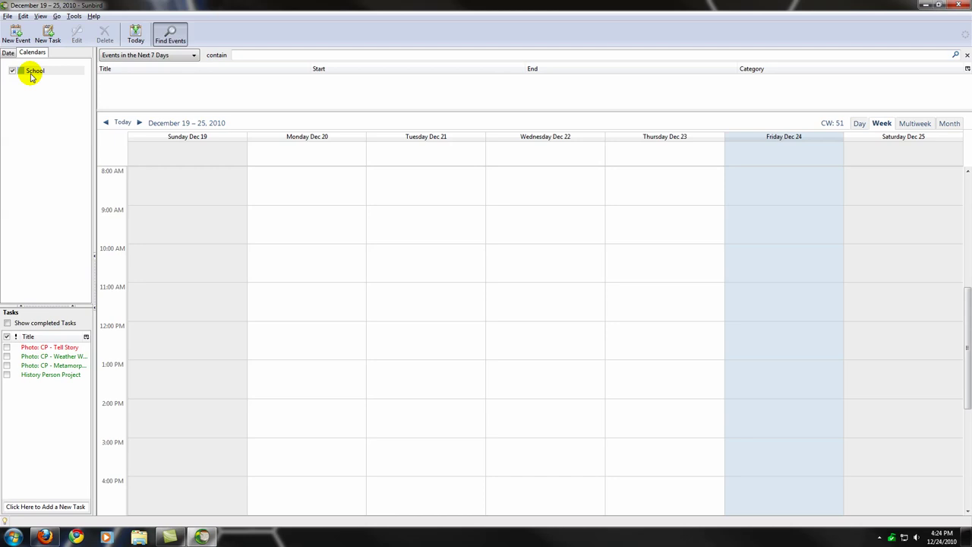
Confirm the School calendar's properties unchanged, then open the calendar list's context menu
left_click(37, 69)
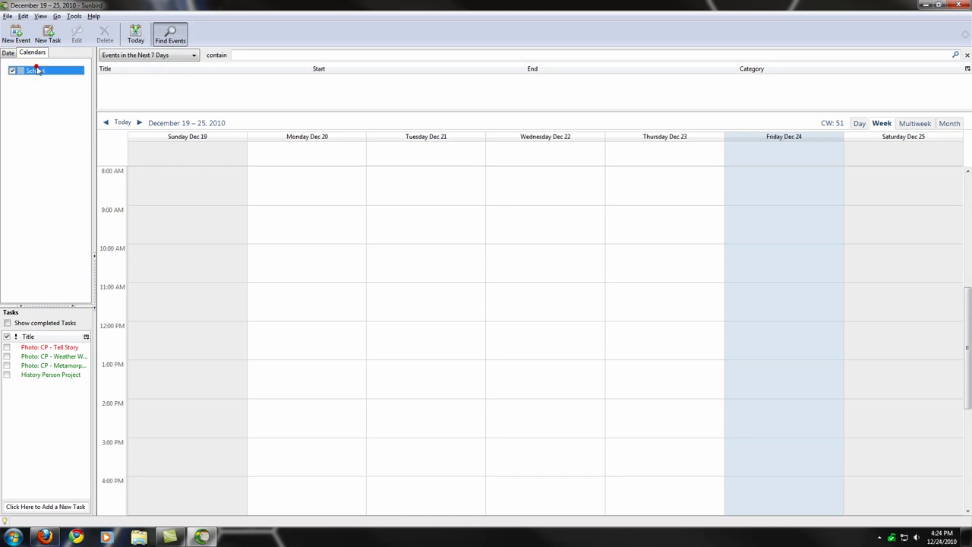
right_click(23, 71)
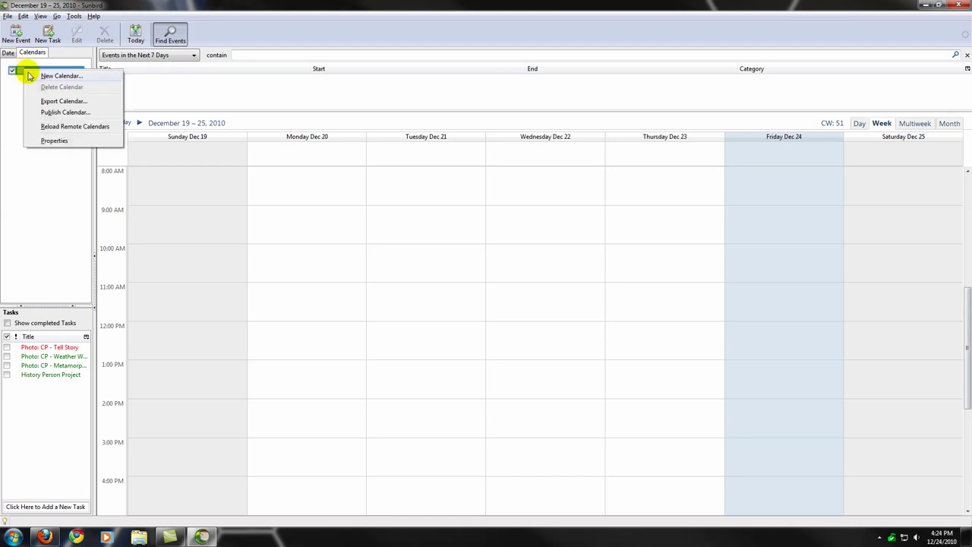
left_click(49, 140)
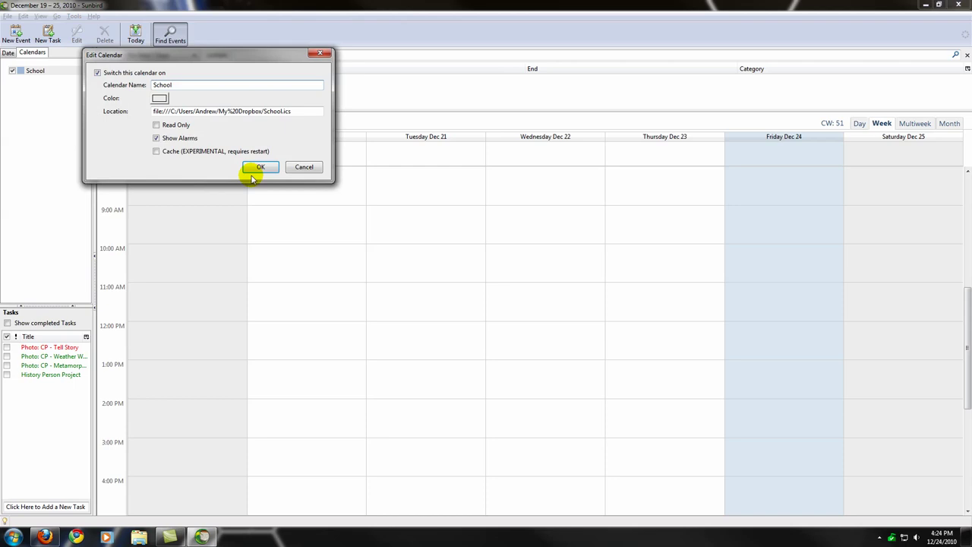
left_click(254, 168)
right_click(46, 73)
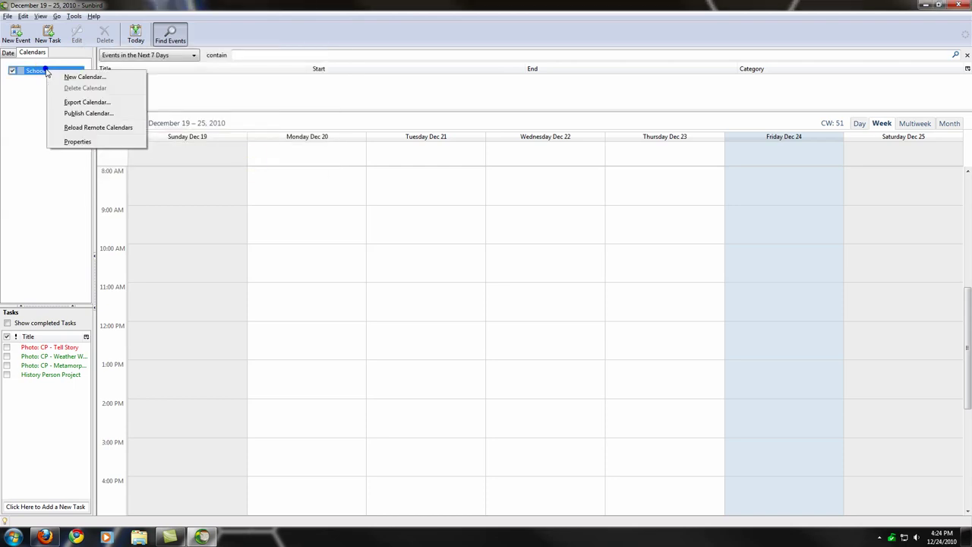
left_click(29, 112)
right_click(29, 112)
Create a new calendar named Qerty stored on this computer
left_click(43, 111)
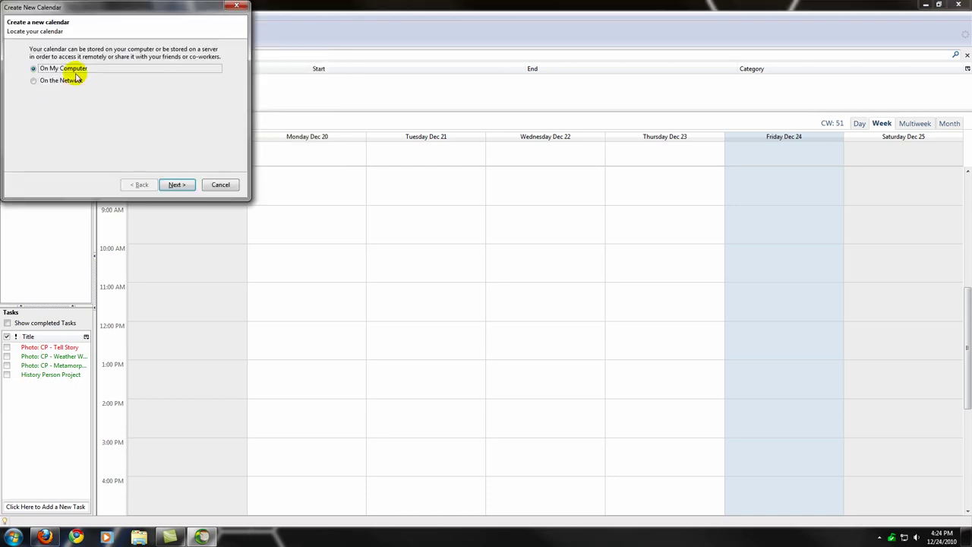
left_click(180, 184)
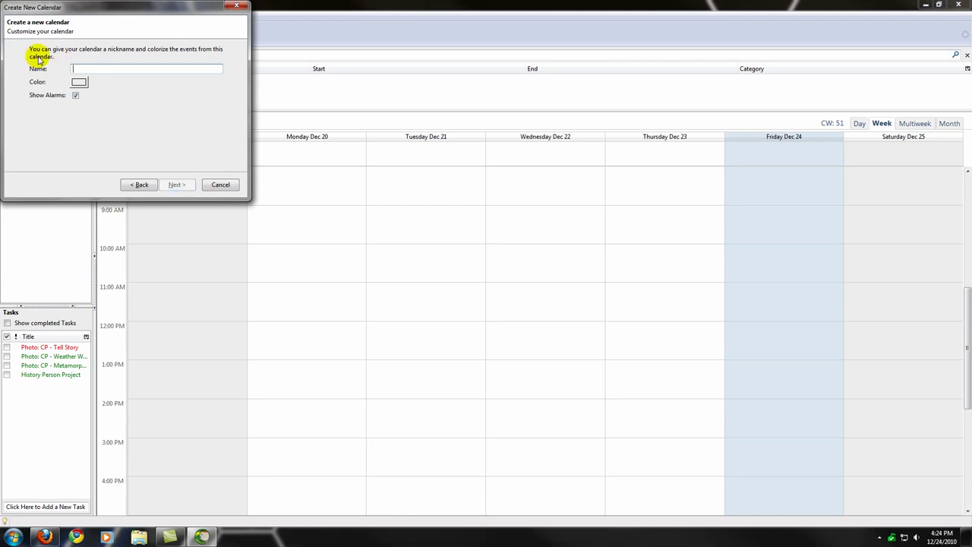
type("Qerty")
key("Return")
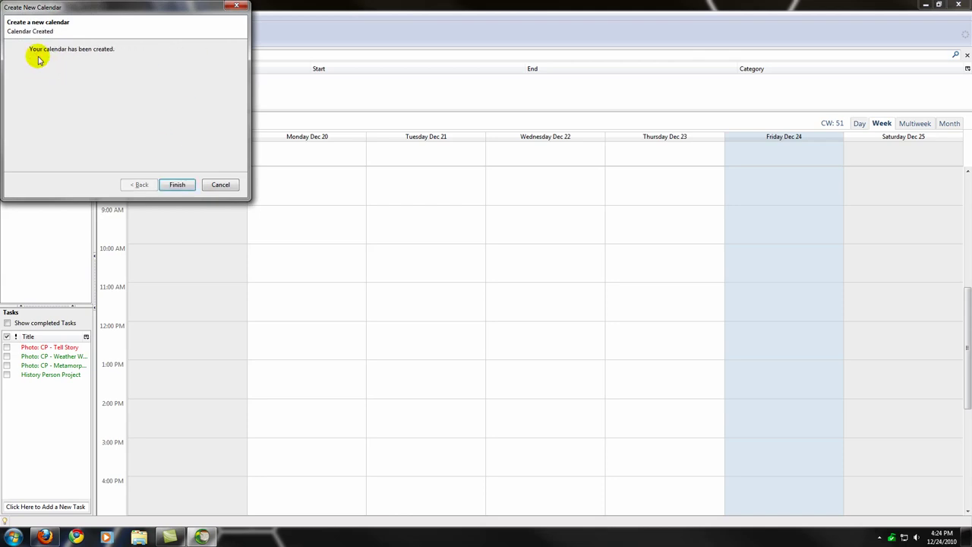
left_click(177, 185)
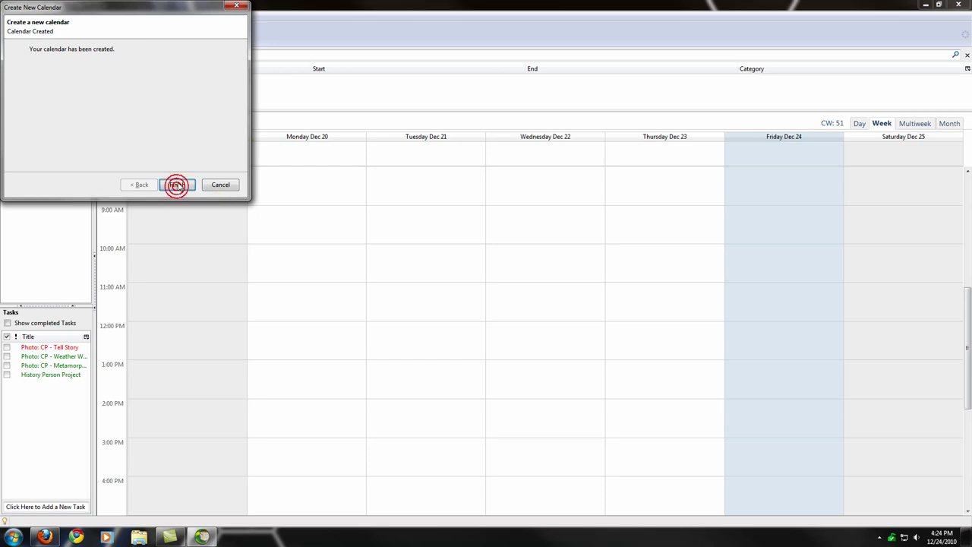
Delete the School calendar and confirm unsubscribing
right_click(37, 71)
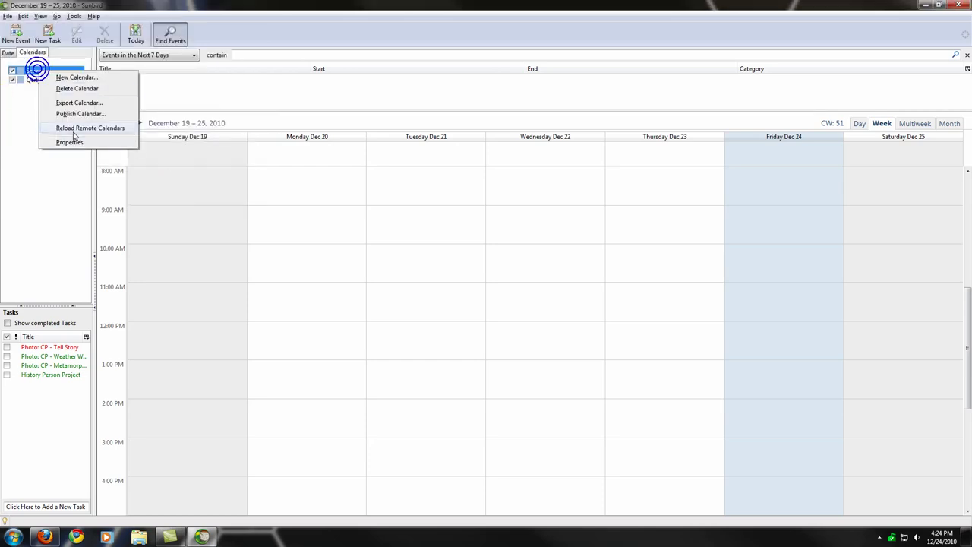
left_click(66, 90)
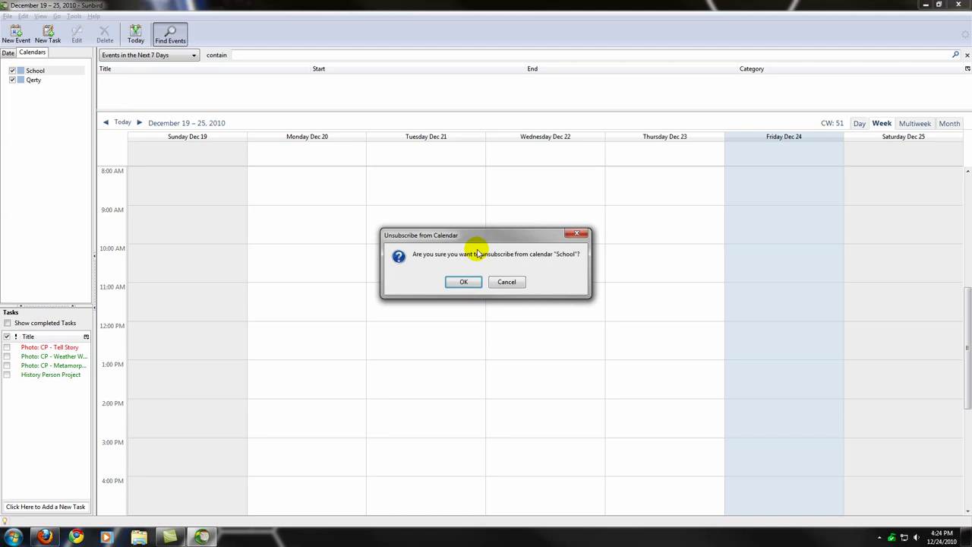
left_click(458, 282)
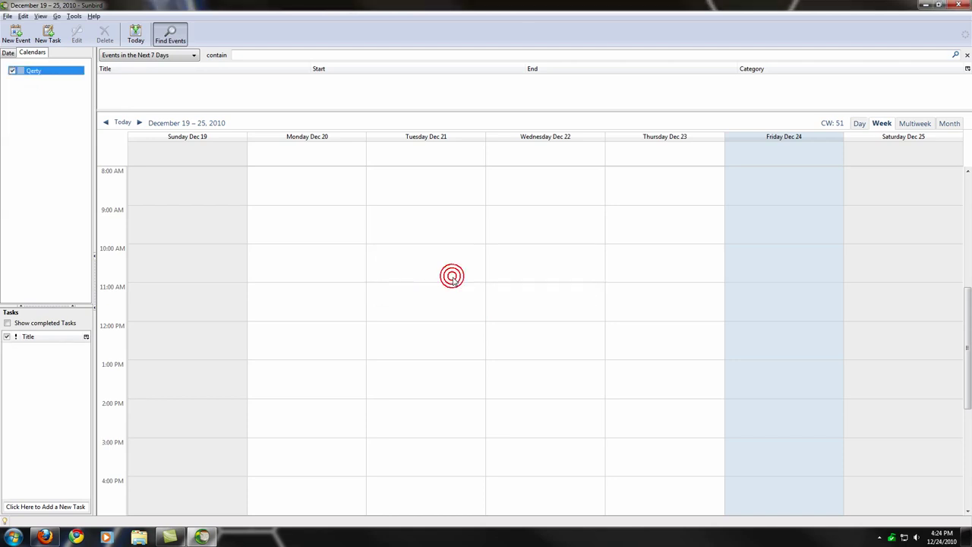
Bring up the Open calendar file dialog from the File menu
left_click(6, 15)
left_click(22, 16)
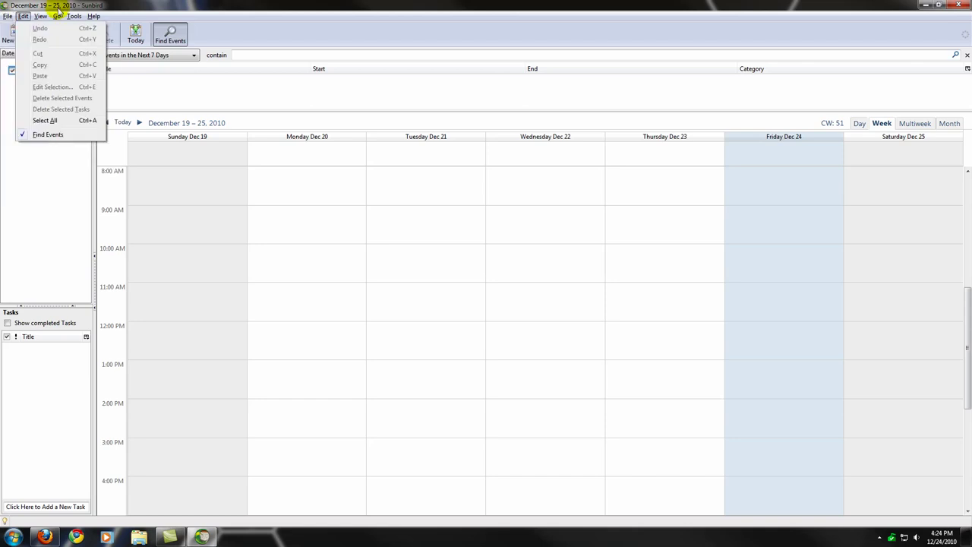
mouse_move(4, 18)
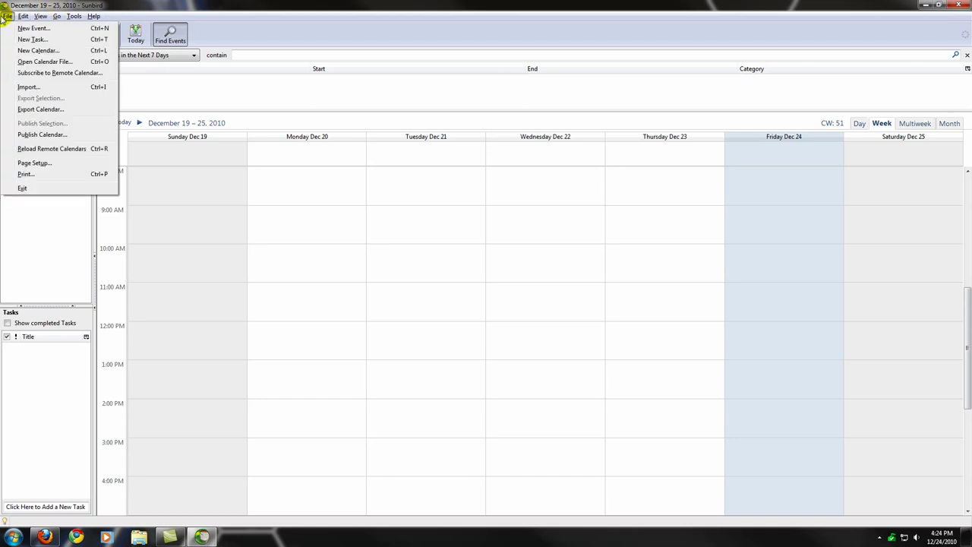
left_click(29, 62)
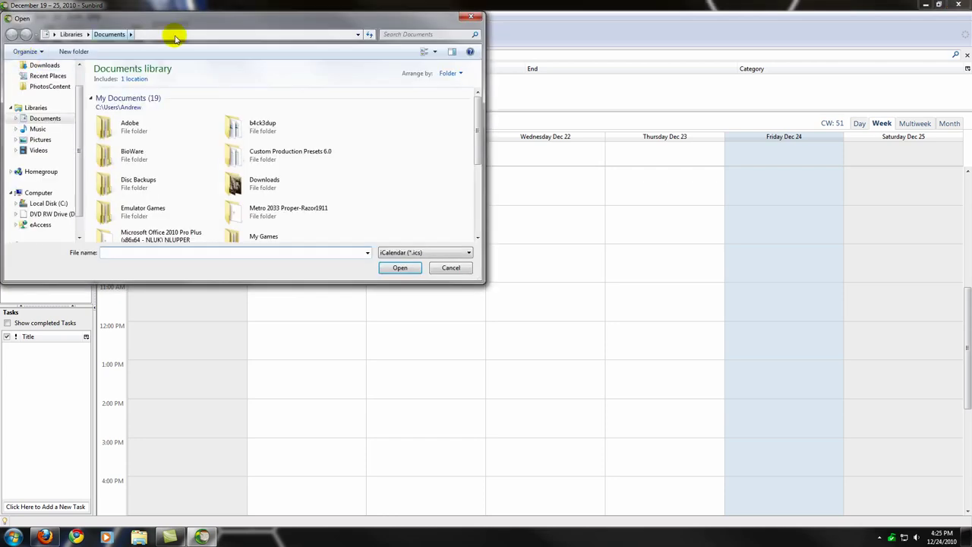
left_click_drag(67, 36, 177, 25)
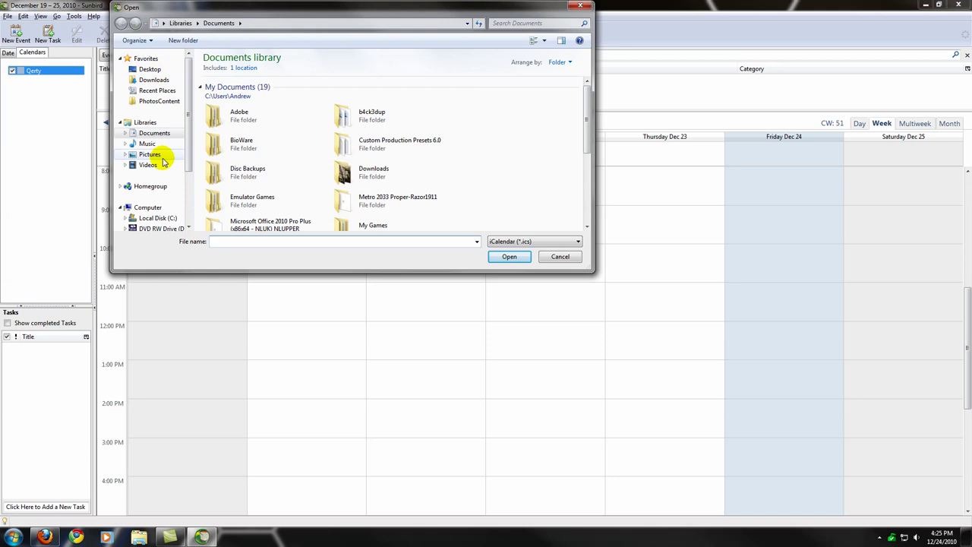
Browse to the C: drive's Users > user folder > My Dropbox and open School.ics
scroll(189, 146, "down", 2)
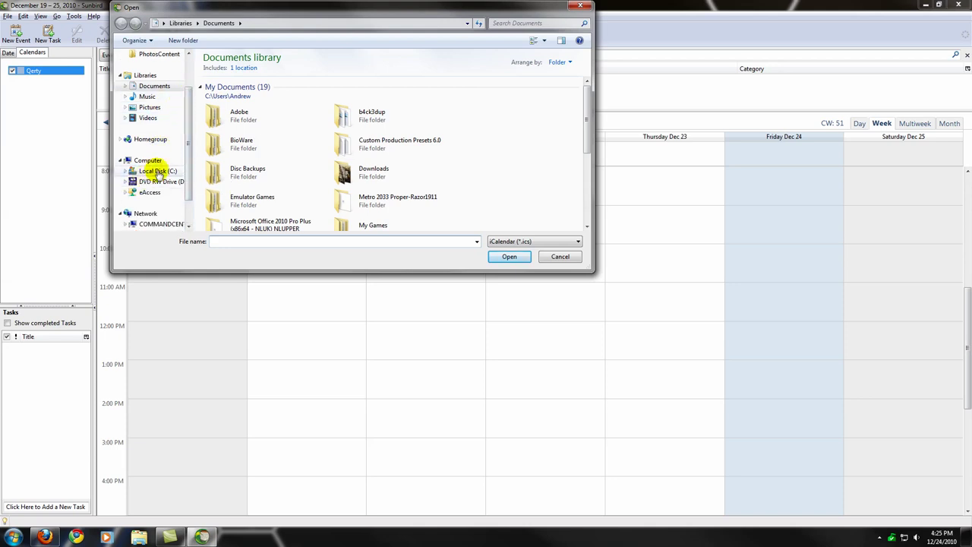
left_click(157, 172)
left_click(582, 139)
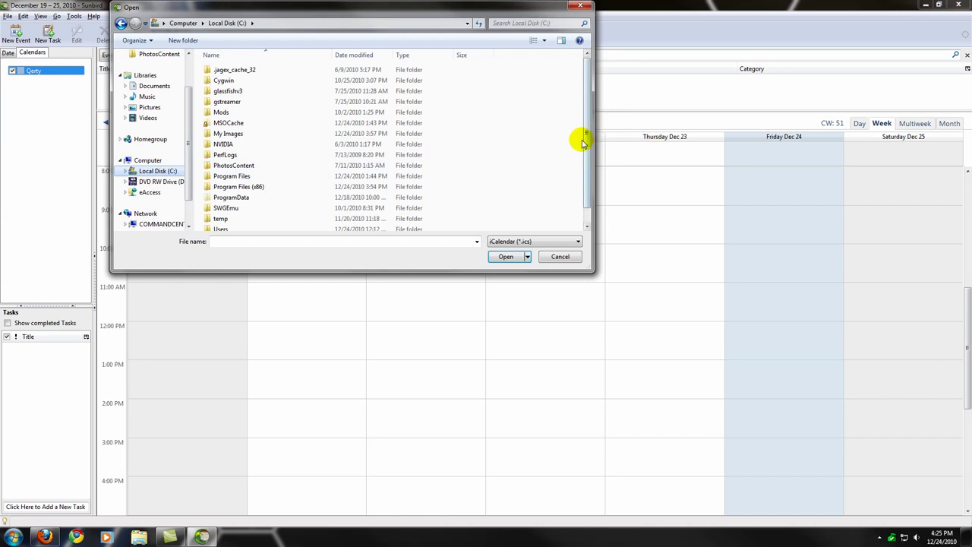
scroll(243, 211, "down", 1)
double_click(241, 215)
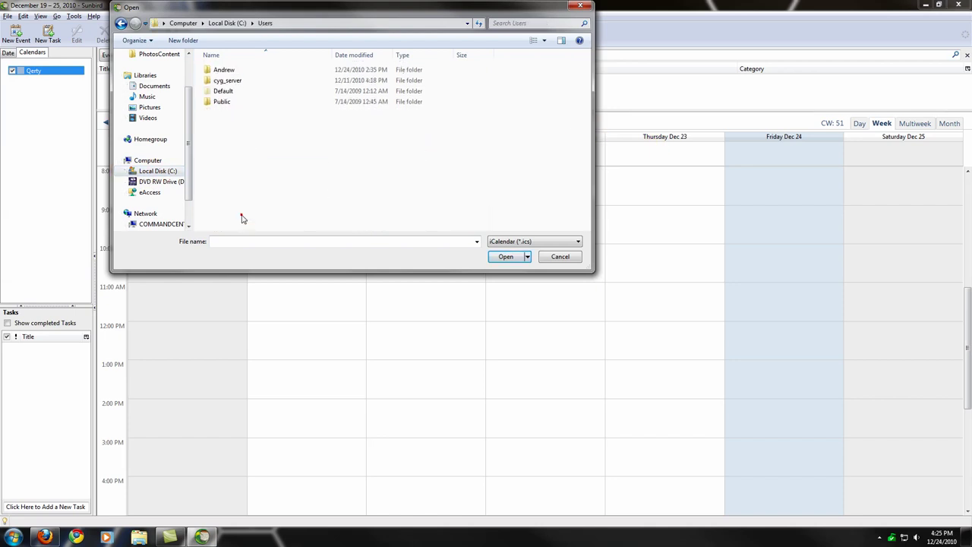
double_click(217, 69)
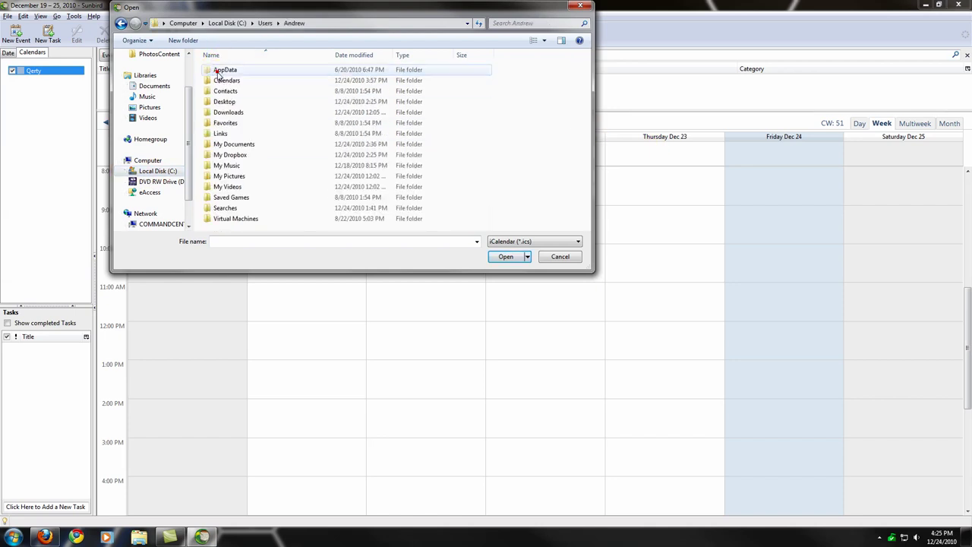
double_click(234, 155)
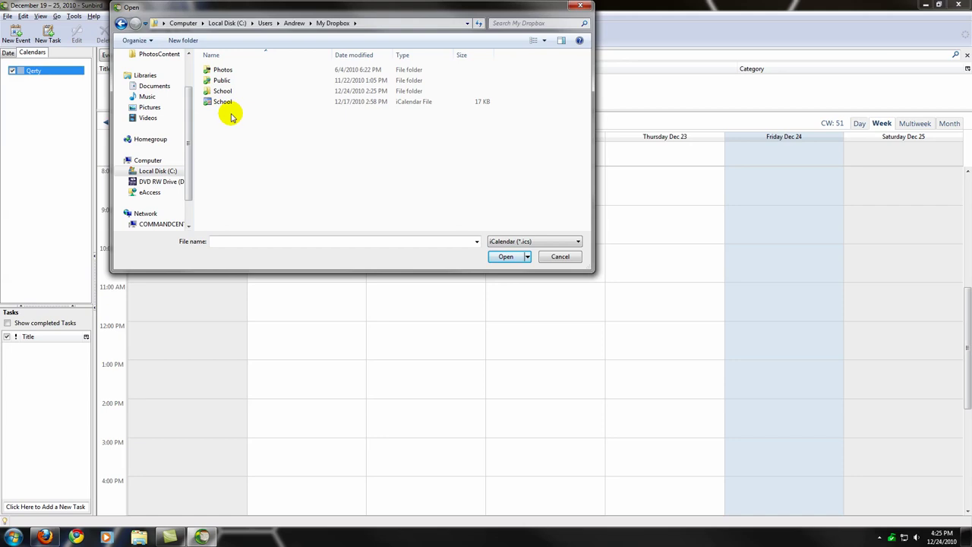
left_click(225, 105)
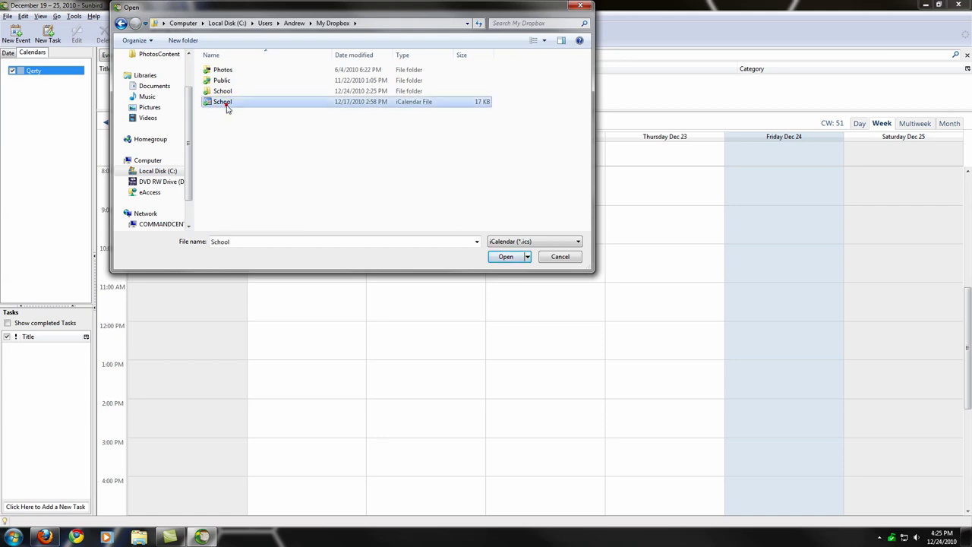
left_click(505, 258)
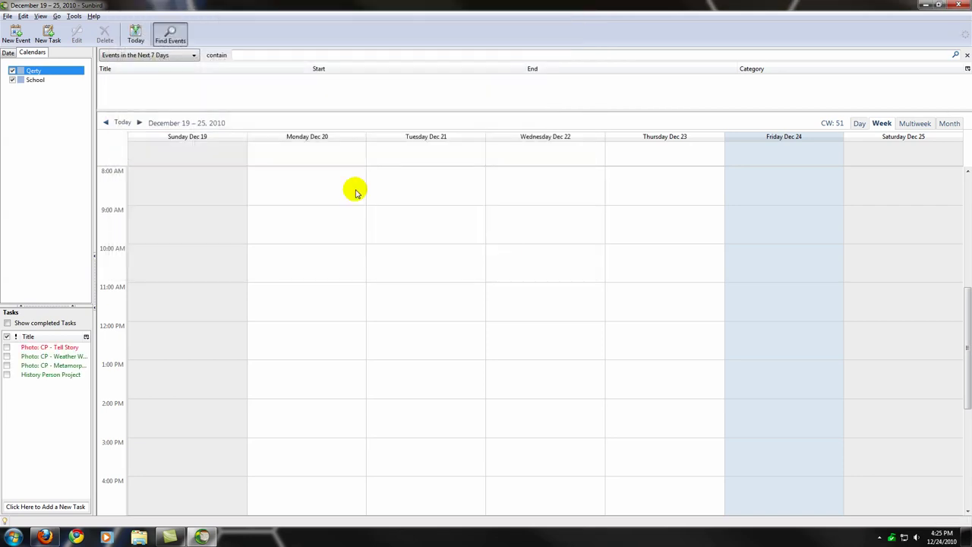
Check the School calendar's properties and accept them unchanged
left_click(34, 81)
right_click(34, 80)
left_click(72, 147)
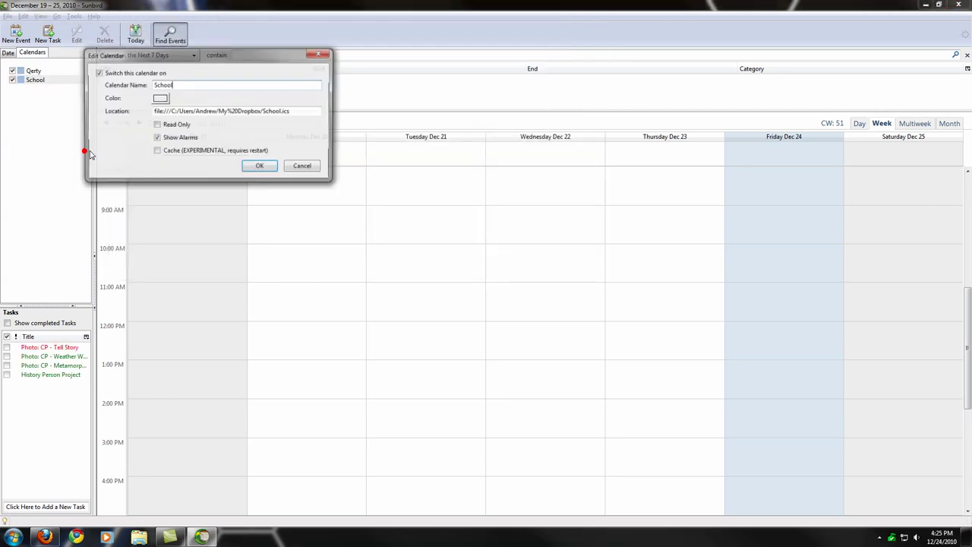
left_click(256, 168)
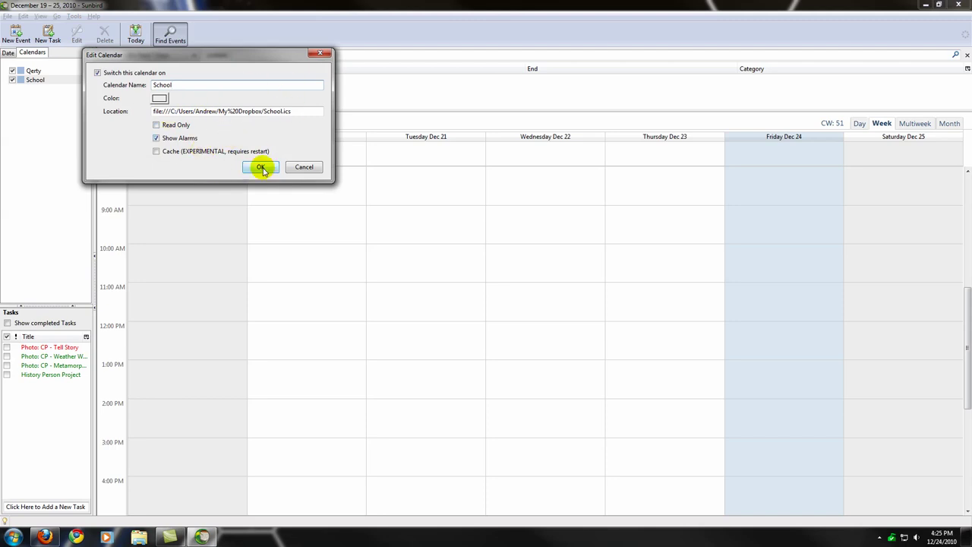
Unsubscribe from the Qerty calendar and confirm its removal
left_click(35, 71)
right_click(35, 70)
left_click(73, 129)
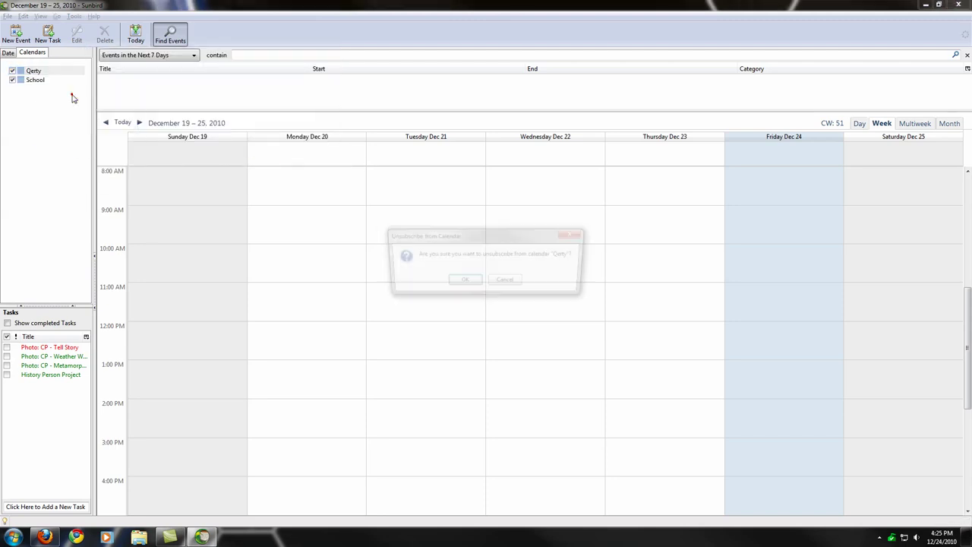
left_click(453, 278)
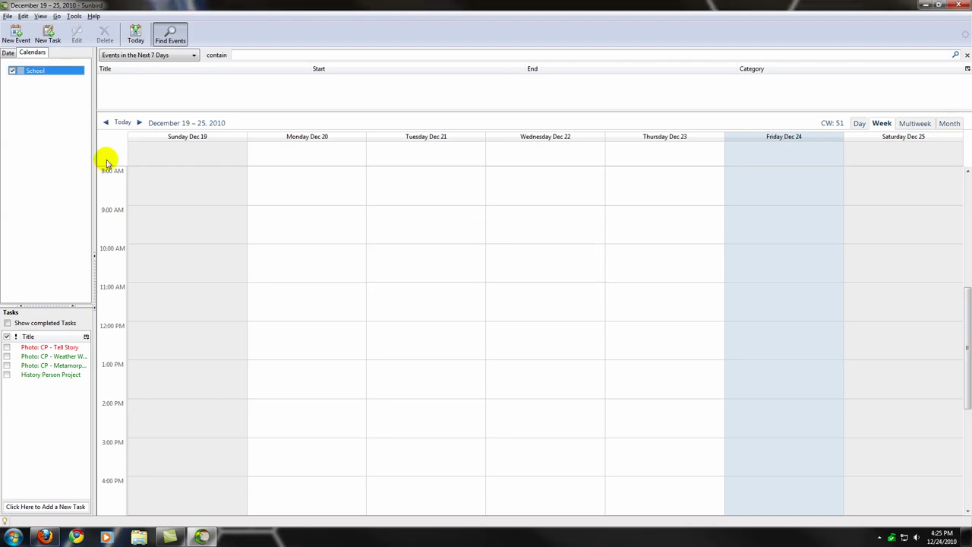
Select each of the four School tasks, then Monday, December 20 in the week
left_click(47, 374)
left_click(51, 356)
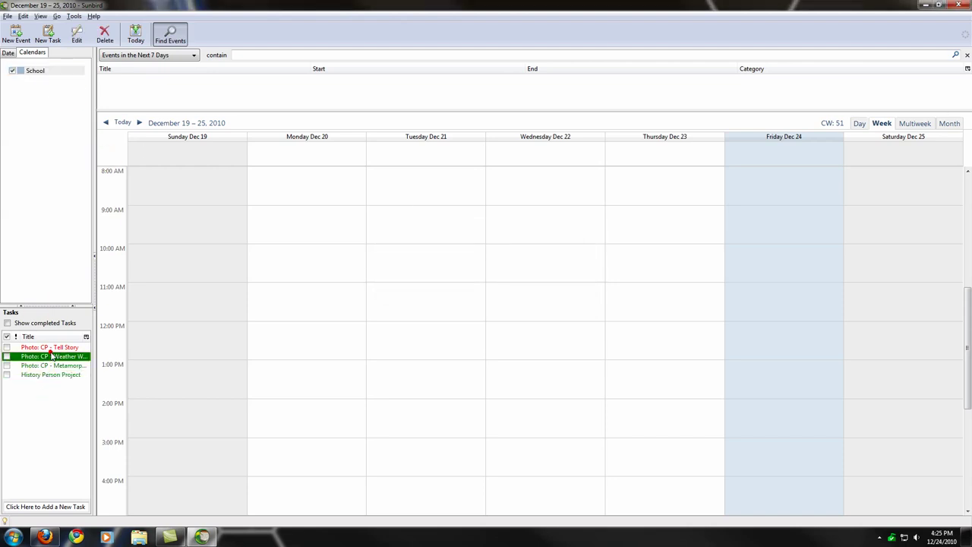
left_click(49, 347)
left_click(57, 365)
left_click(59, 374)
left_click(278, 149)
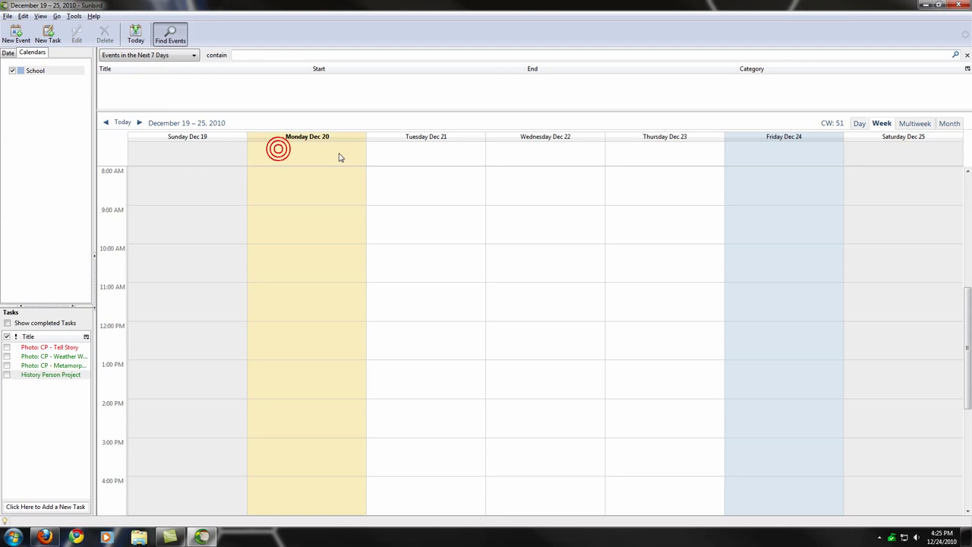
Set the event search filter to All Future Events, showing Exhibitions 1
left_click(182, 55)
left_click(136, 66)
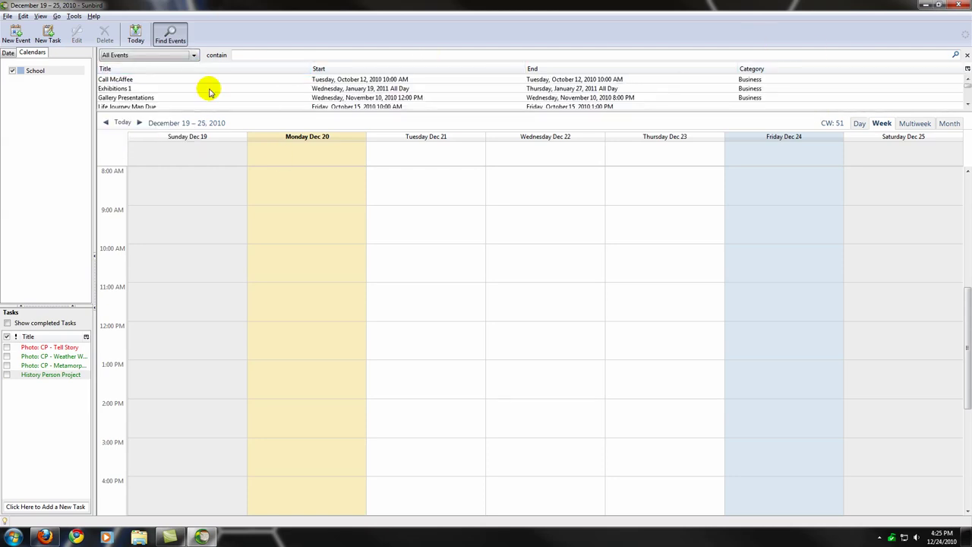
scroll(215, 88, "down", 1)
scroll(198, 80, "up", 1)
left_click(191, 55)
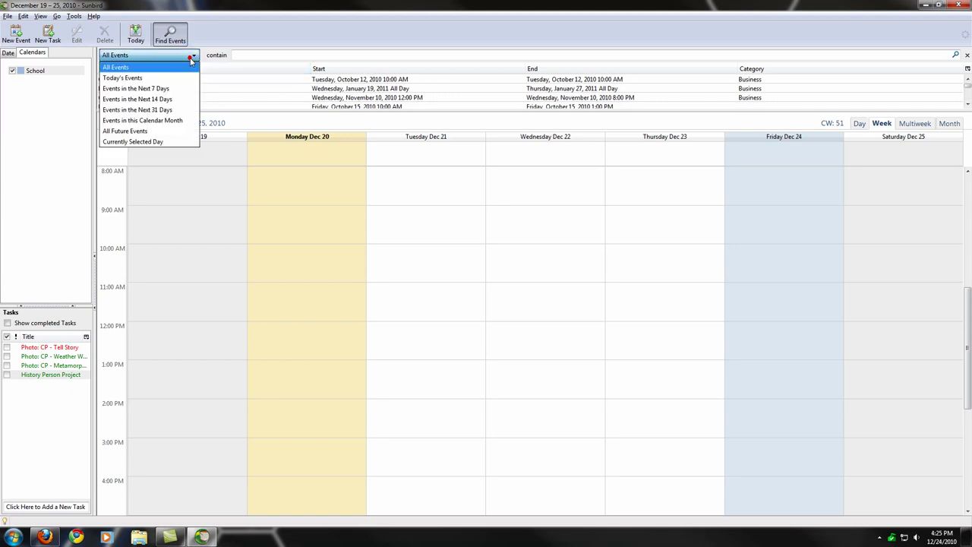
left_click(135, 130)
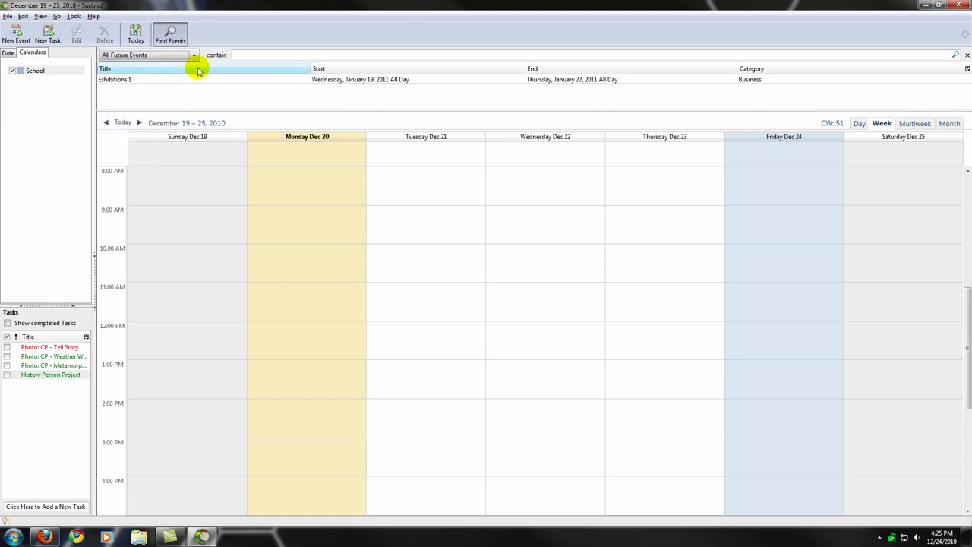
left_click(74, 16)
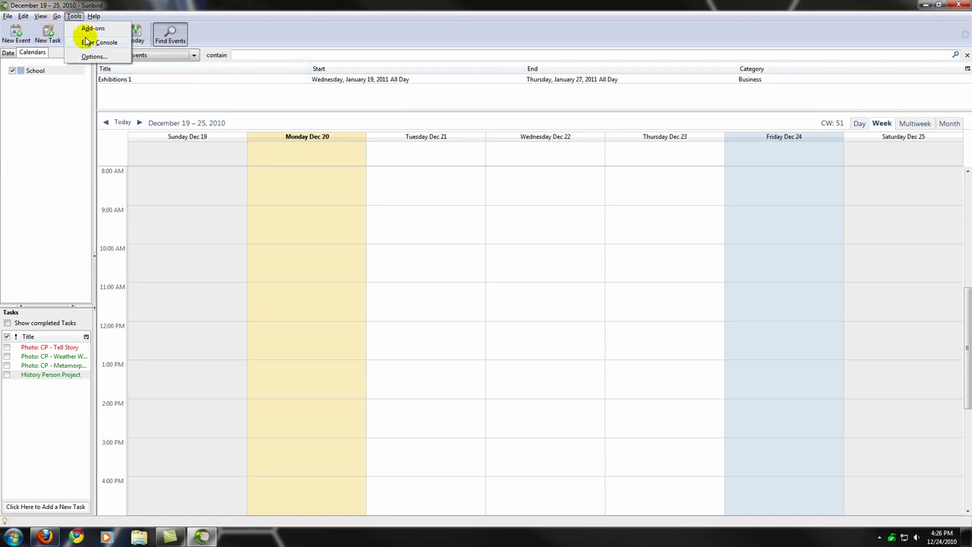
left_click(90, 29)
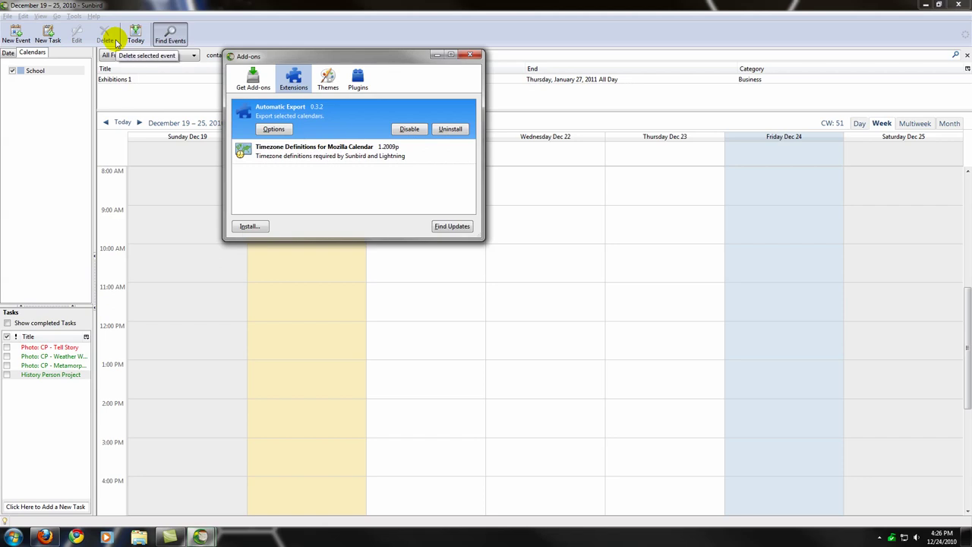
left_click(250, 85)
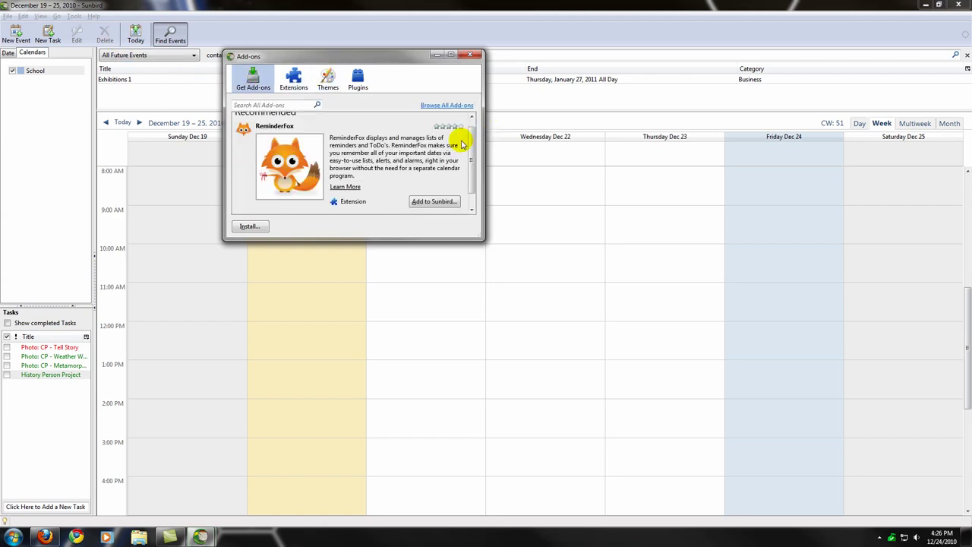
left_click_drag(472, 143, 477, 121)
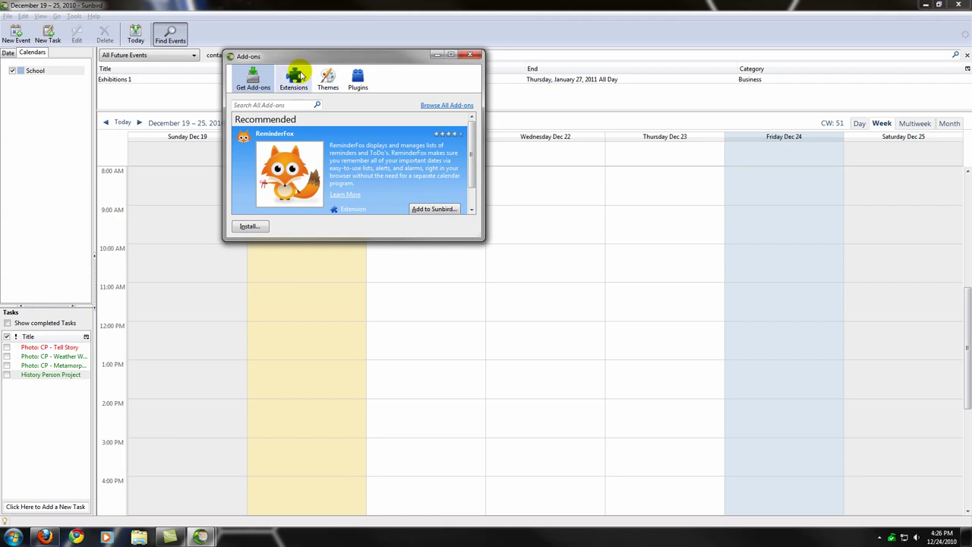
left_click(473, 54)
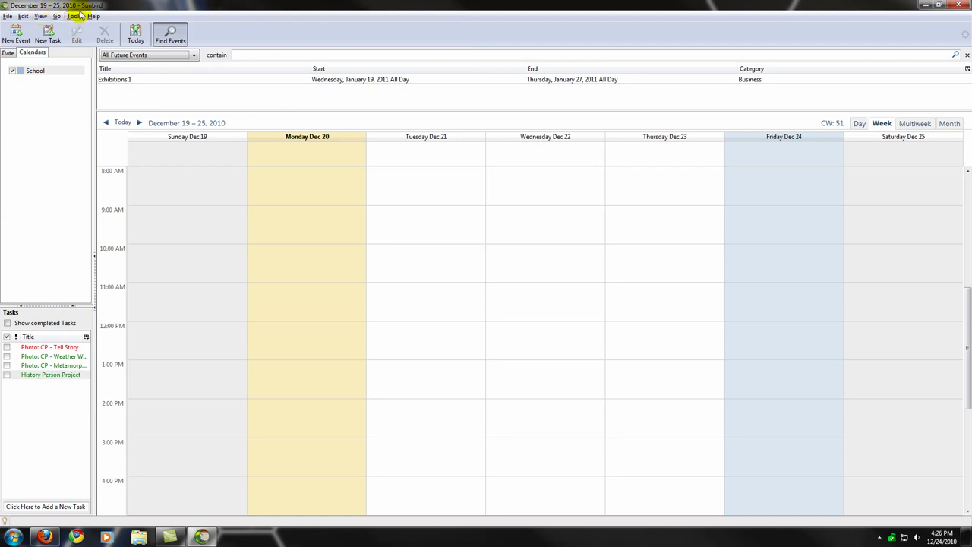
left_click_drag(324, 4, 380, 2)
left_click(267, 70)
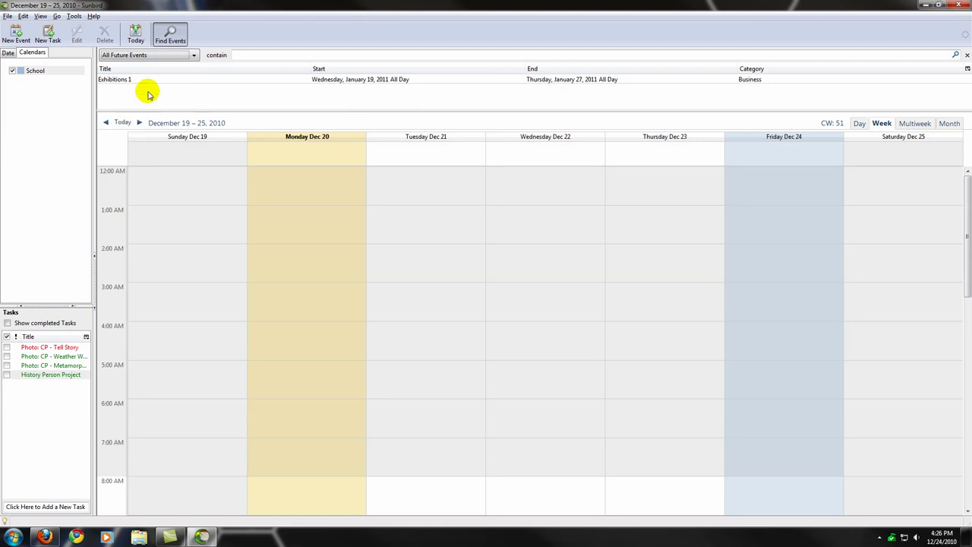